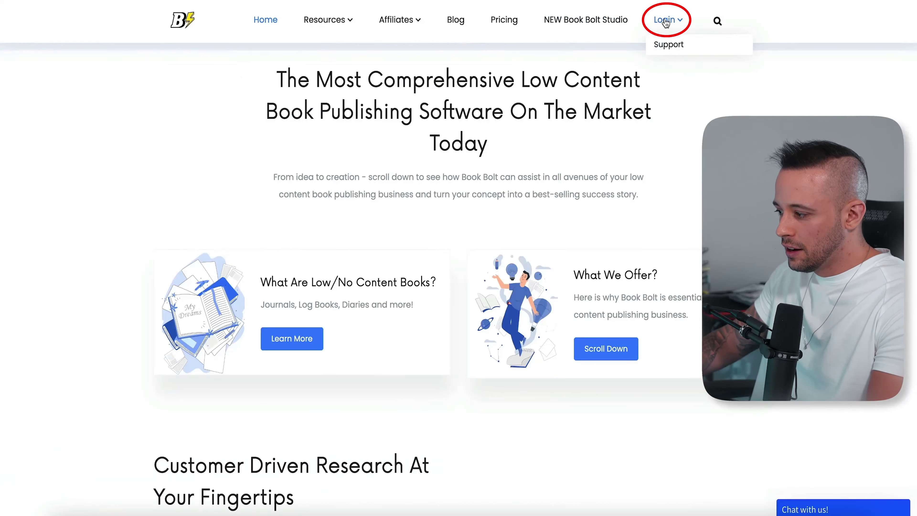
Open Book Bolt's sign-up page and choose the 3 day free trial of the monthly Newbie plan.
mouse_move(656, 22)
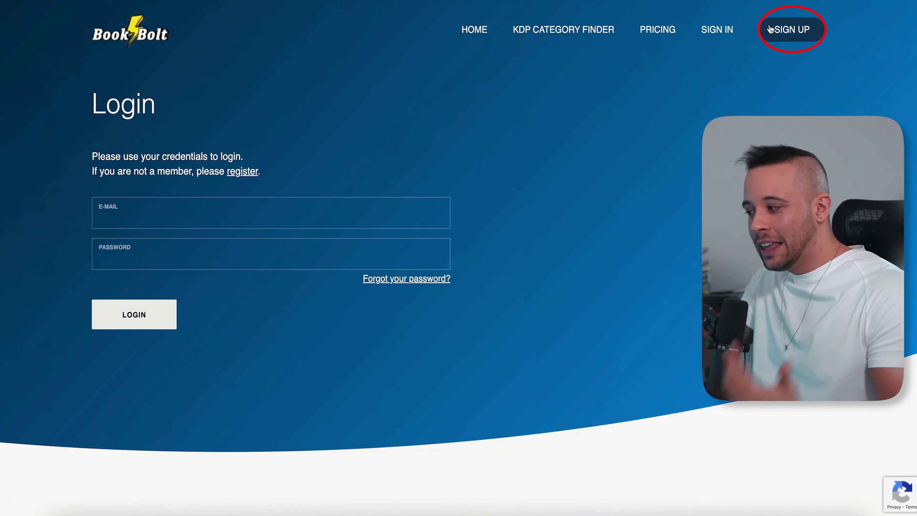
click(787, 35)
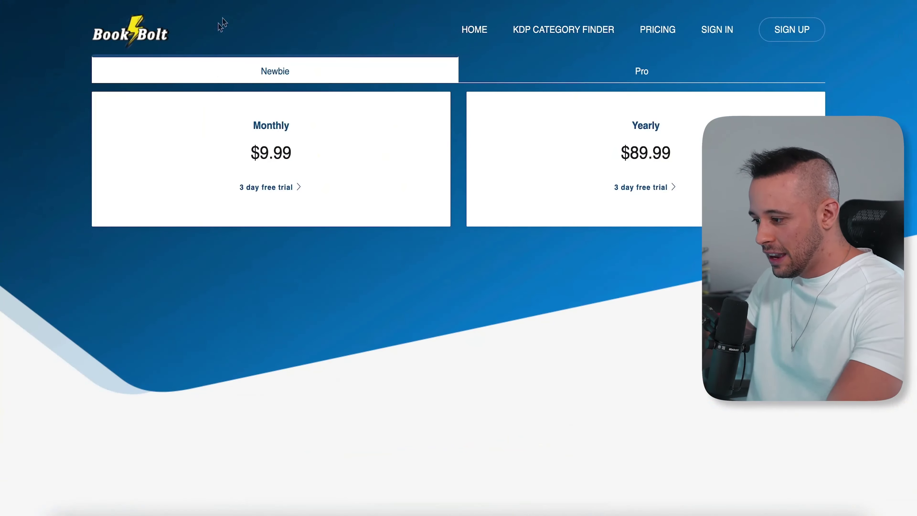
click(248, 198)
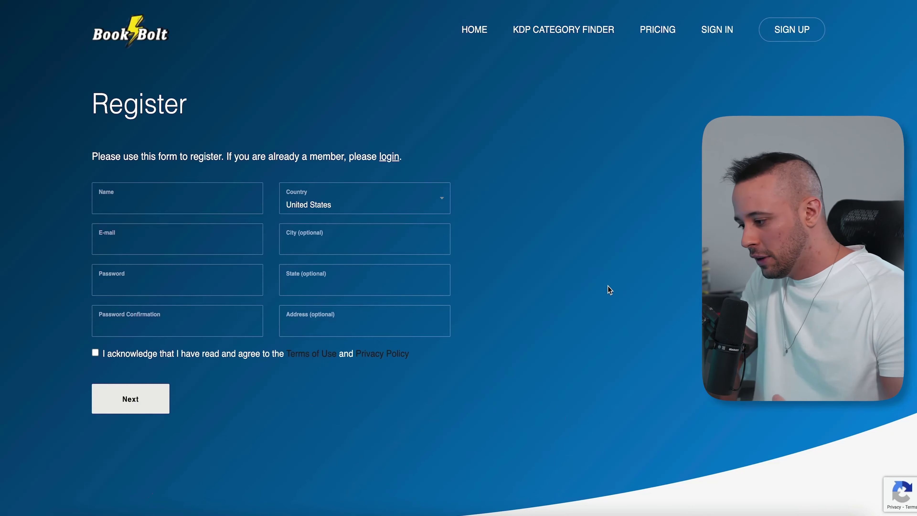
Look through the available countries in the registration form.
click(433, 200)
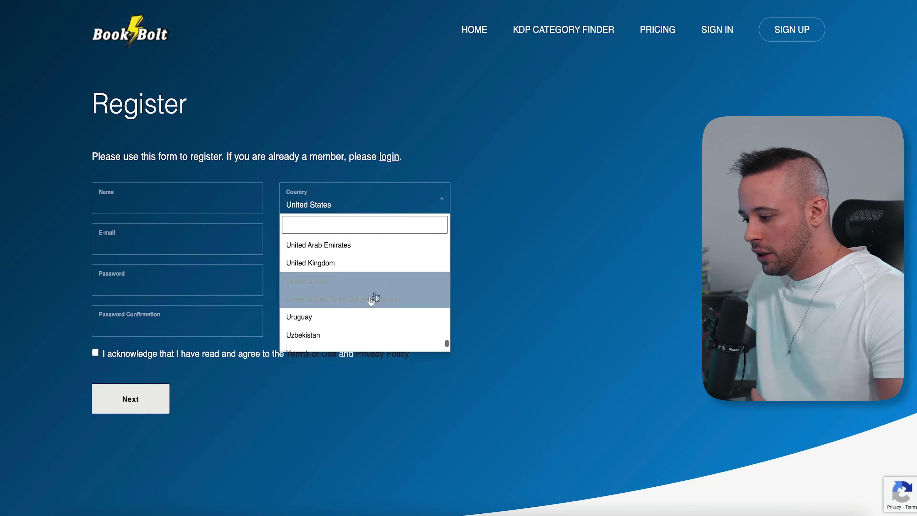
scroll(357, 303, down, 4)
scroll(356, 302, up, 20)
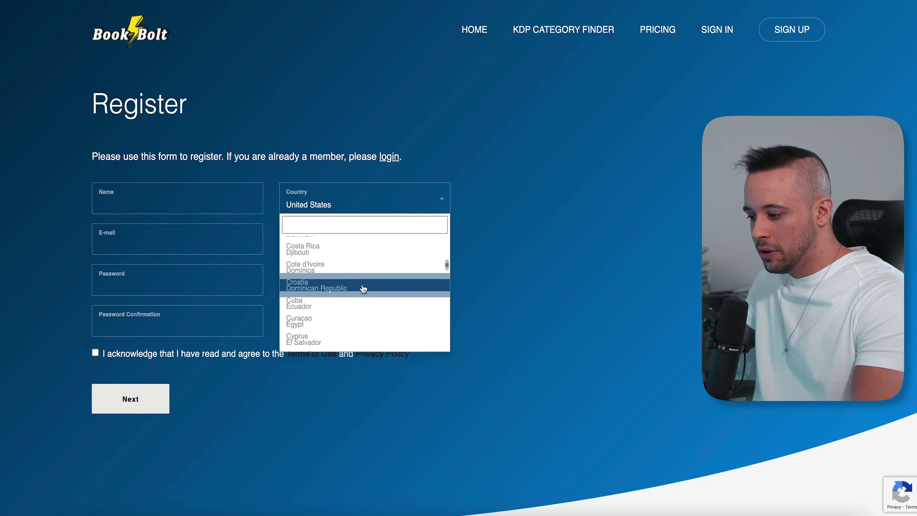
scroll(363, 287, down, 2)
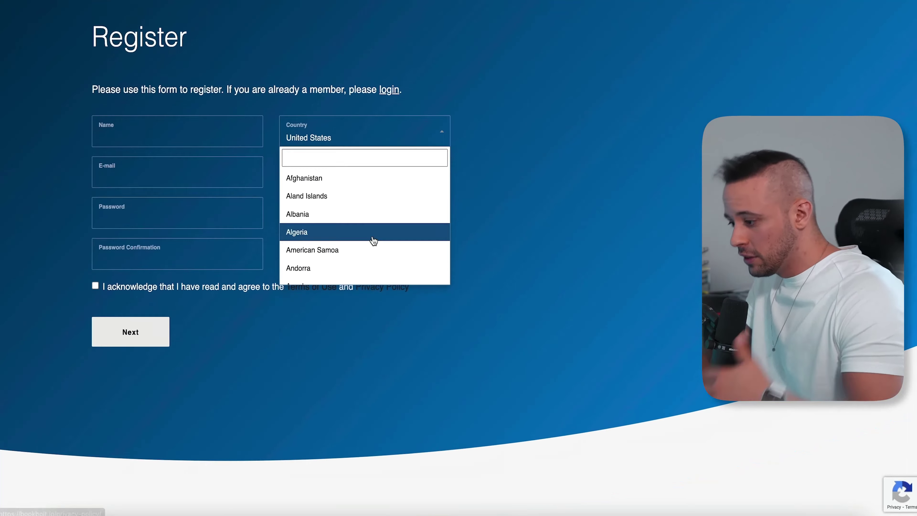
scroll(374, 239, down, 3)
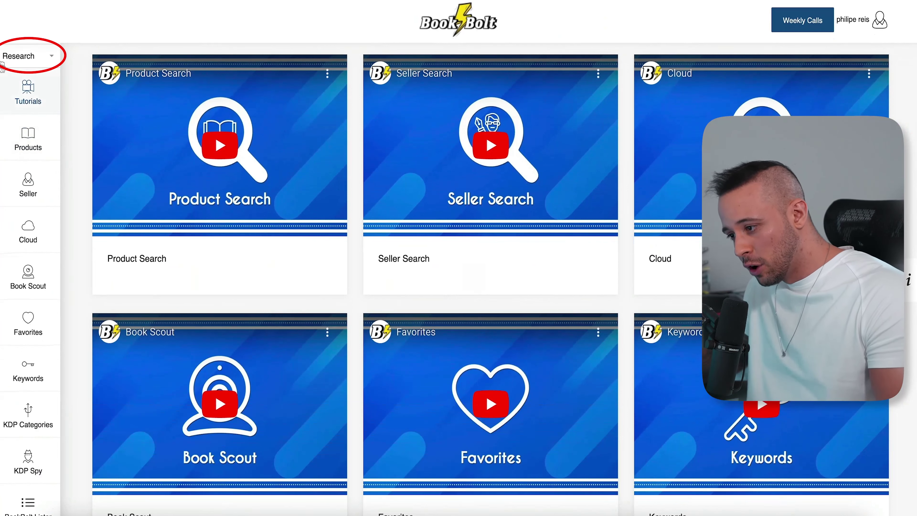
Switch from the Research tools to the Create tools and open BookBolt Designer, dismissing its template dialog.
click(26, 55)
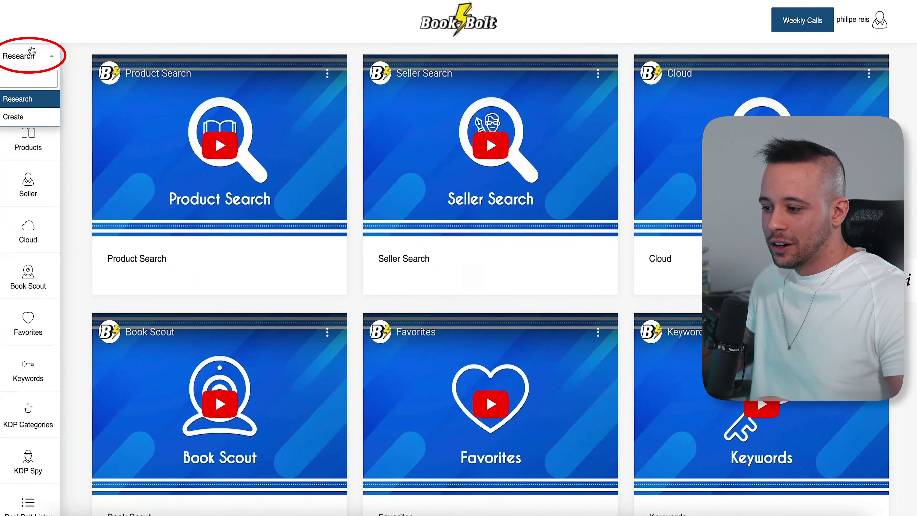
click(22, 117)
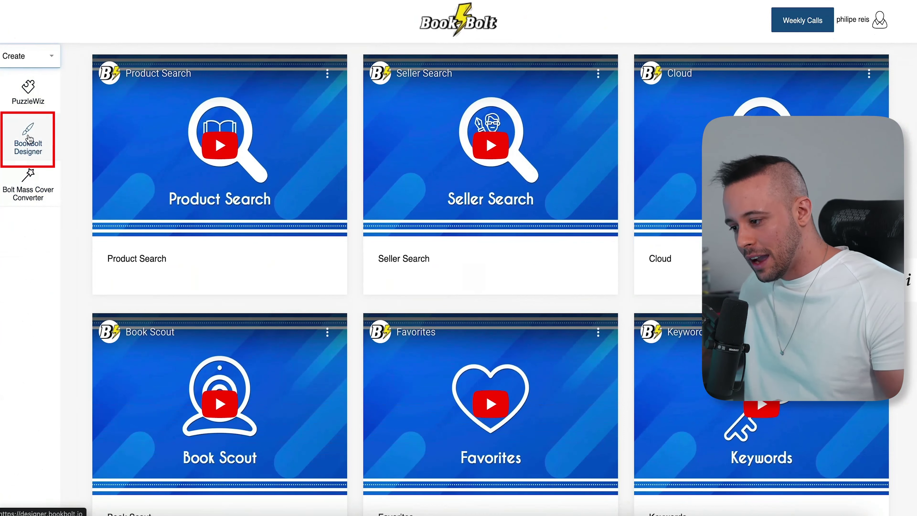
click(47, 147)
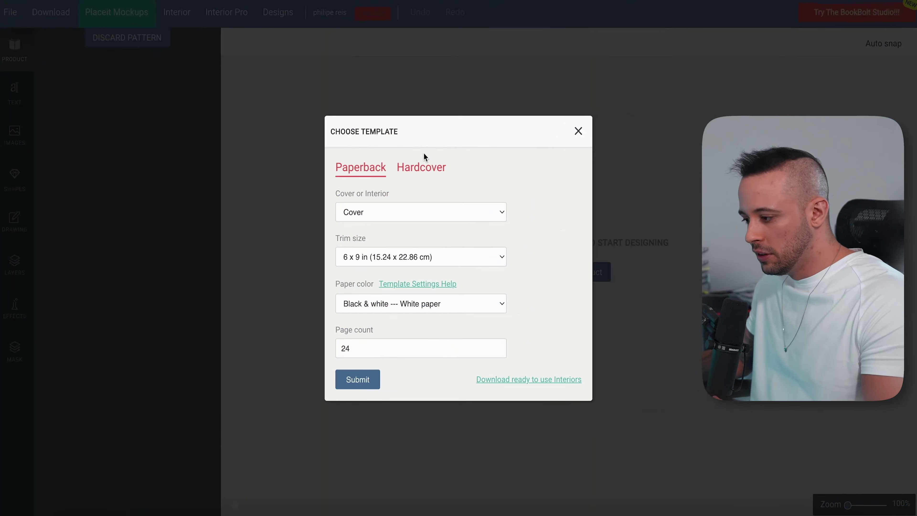
click(578, 131)
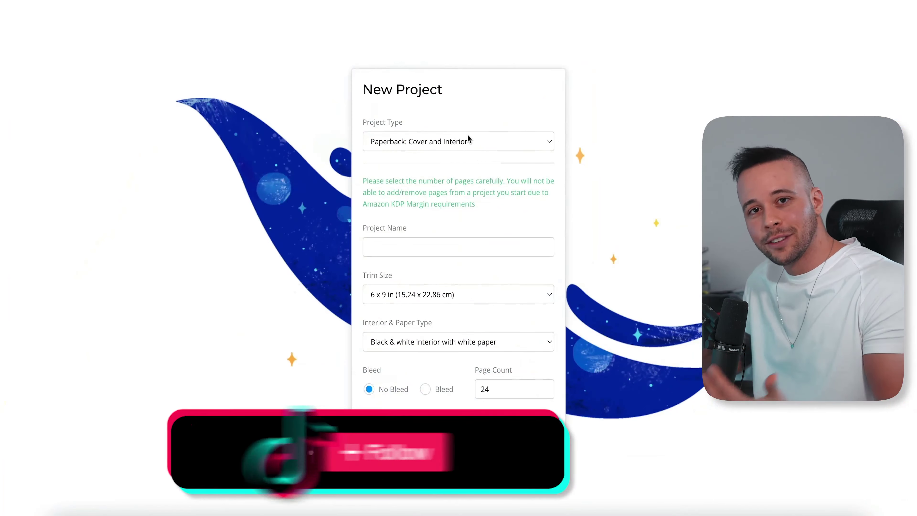
Choose Paperback: Cover and Interior as the new project's type.
click(478, 143)
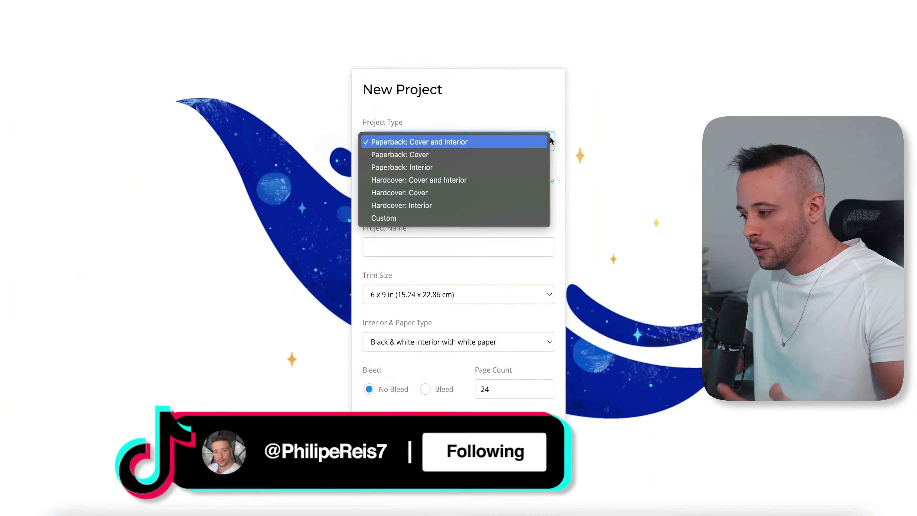
click(414, 145)
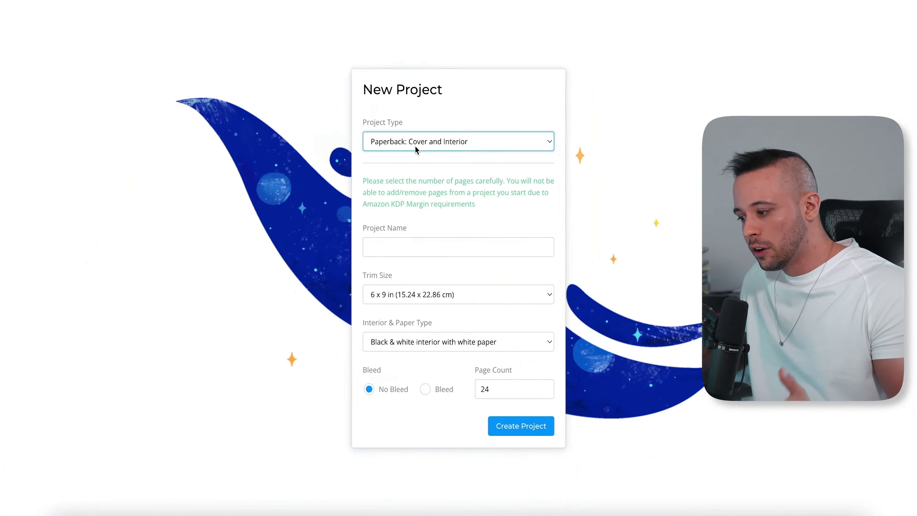
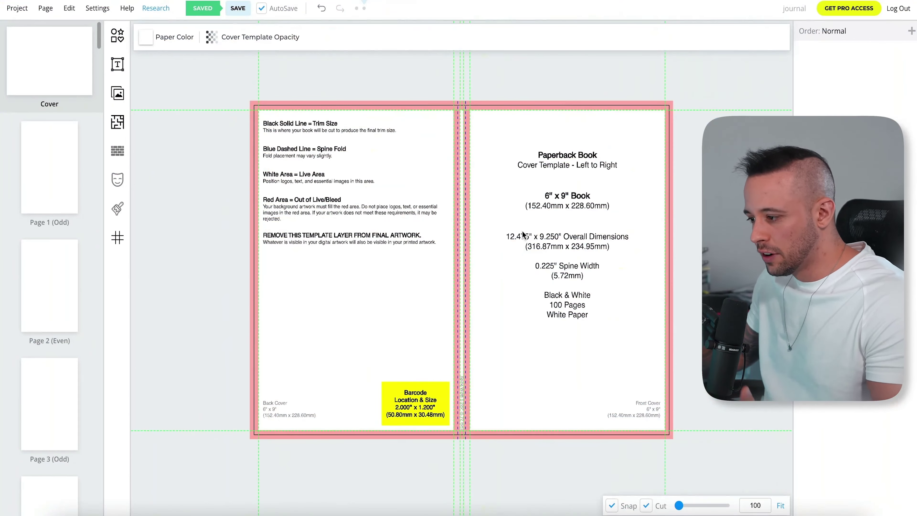
Hide the KDP cover template on the journal's cover.
click(247, 42)
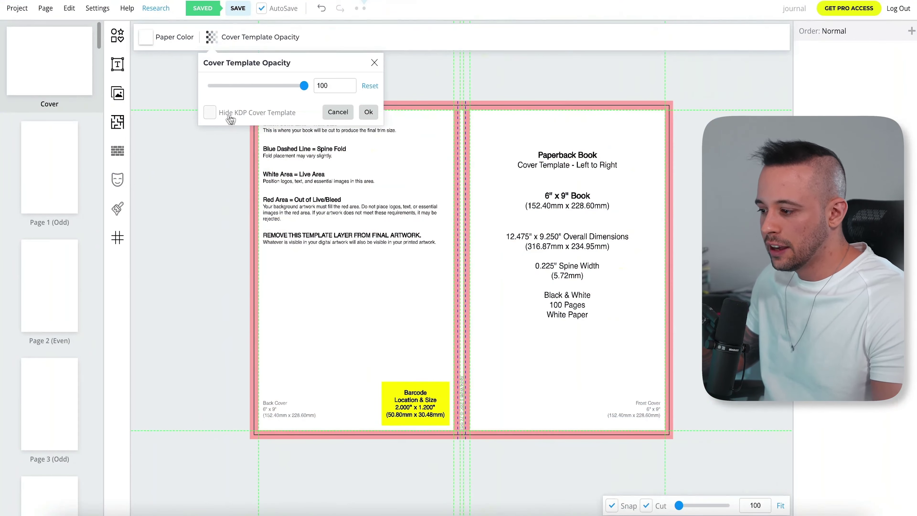
click(210, 112)
click(372, 111)
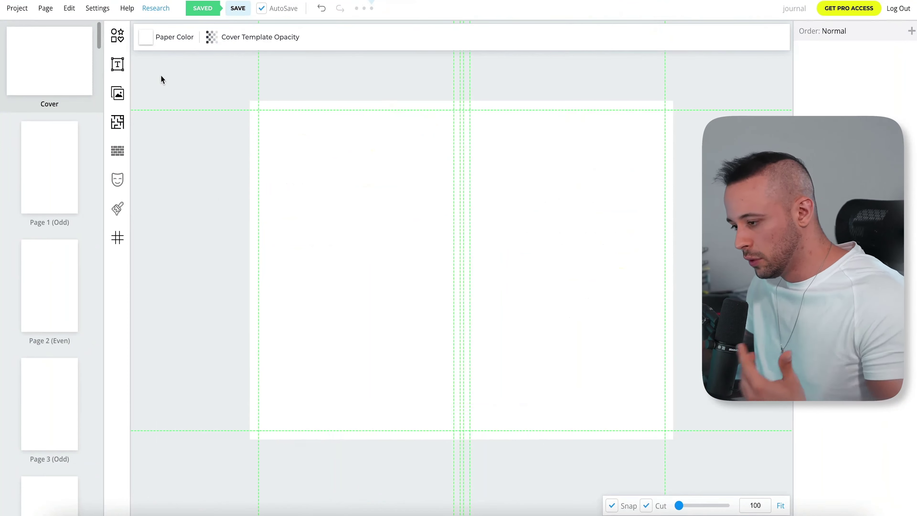
Find a mountain photo on Pixabay in the image library and add the stacked-rocks sunset picture to the cover.
click(113, 99)
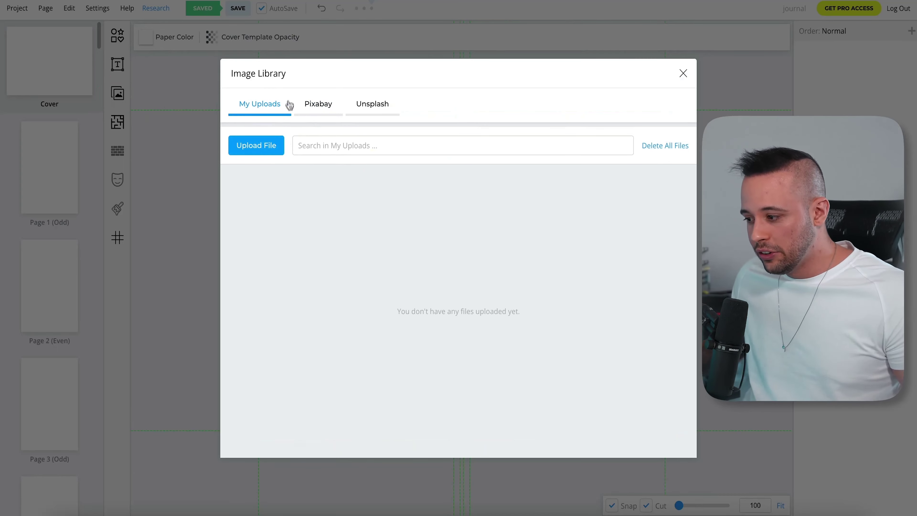
click(321, 112)
click(370, 115)
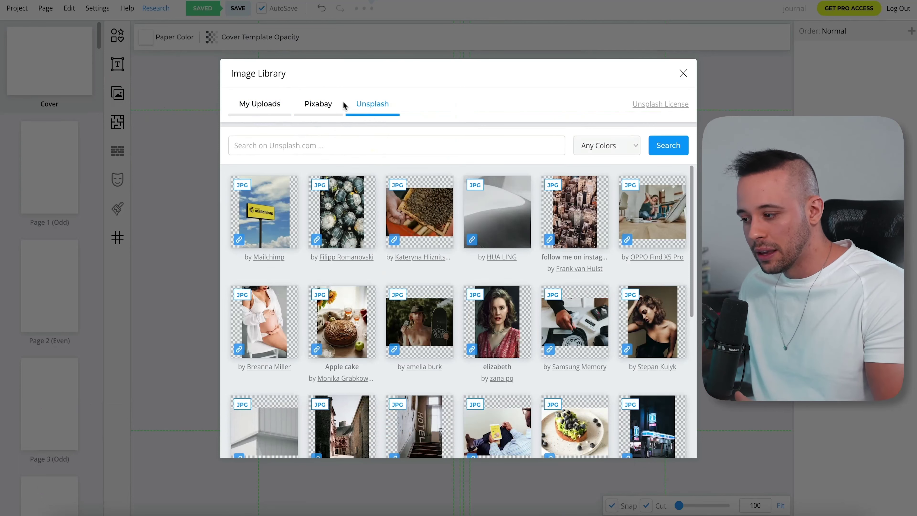
click(325, 104)
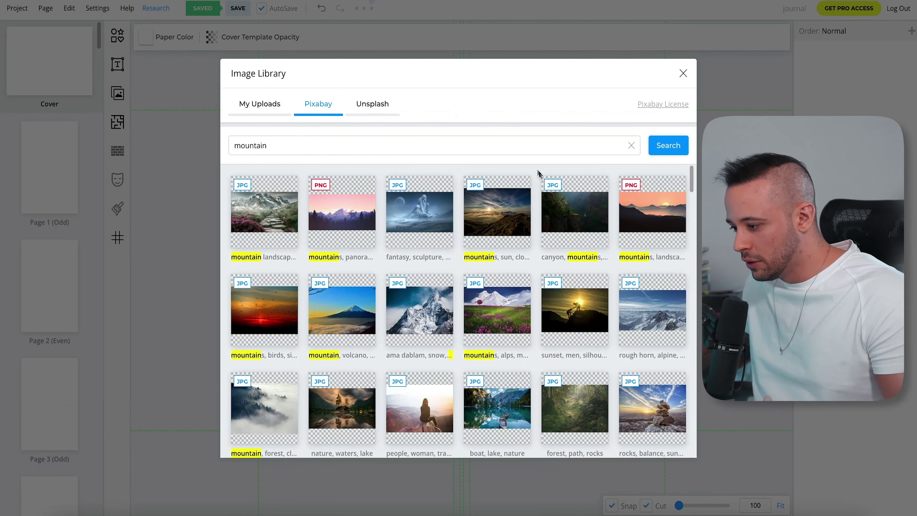
click(422, 406)
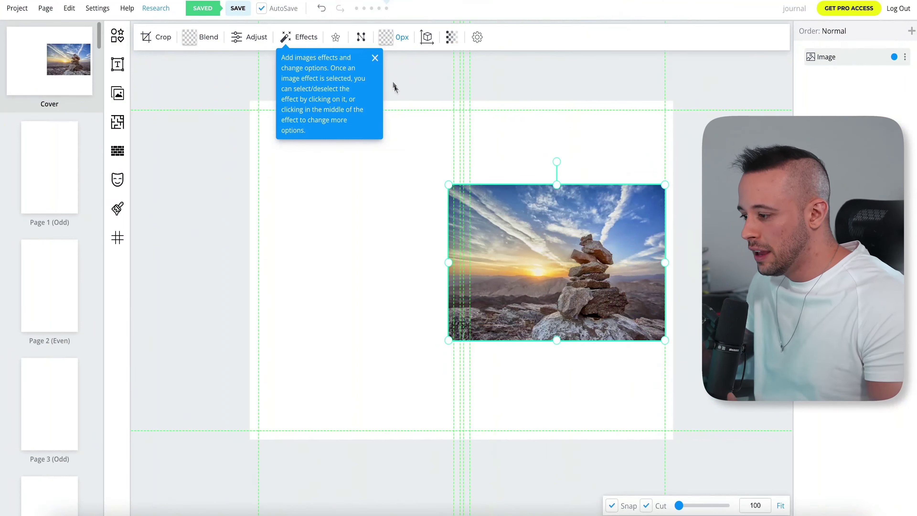
Move the stacked-rocks photo to the middle and enlarge it until it fills the whole front and back cover.
click(375, 57)
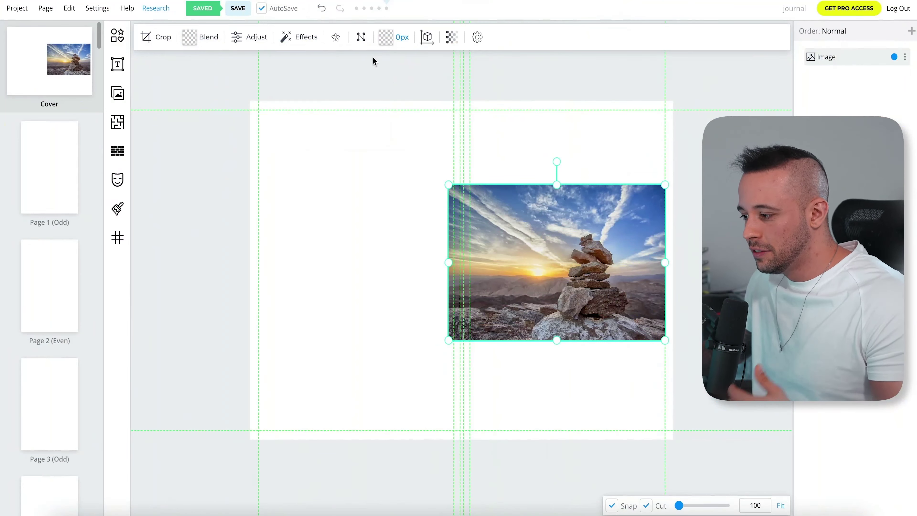
click(475, 57)
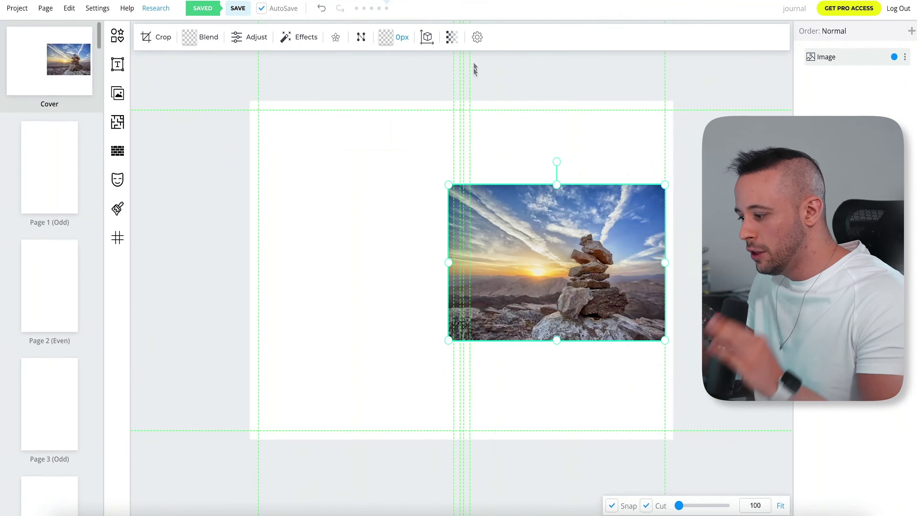
drag(563, 264, 466, 271)
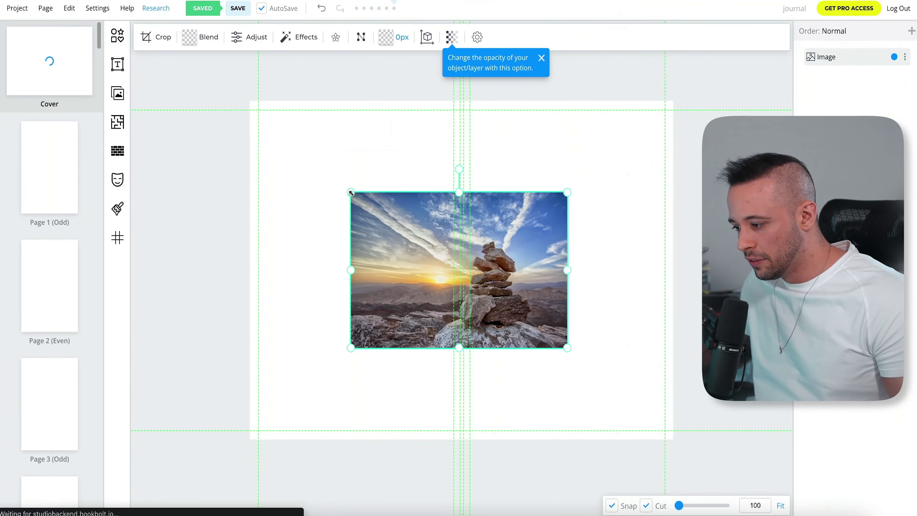
drag(350, 193, 224, 82)
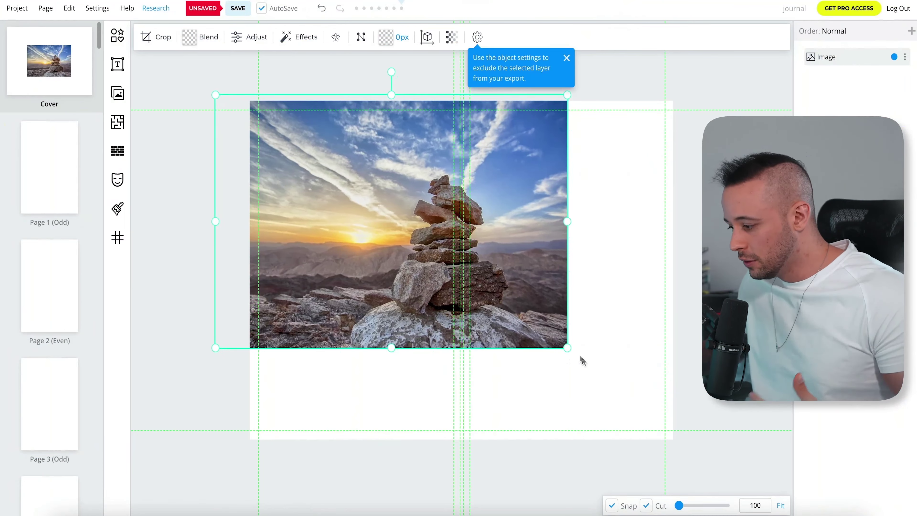
drag(566, 347, 715, 453)
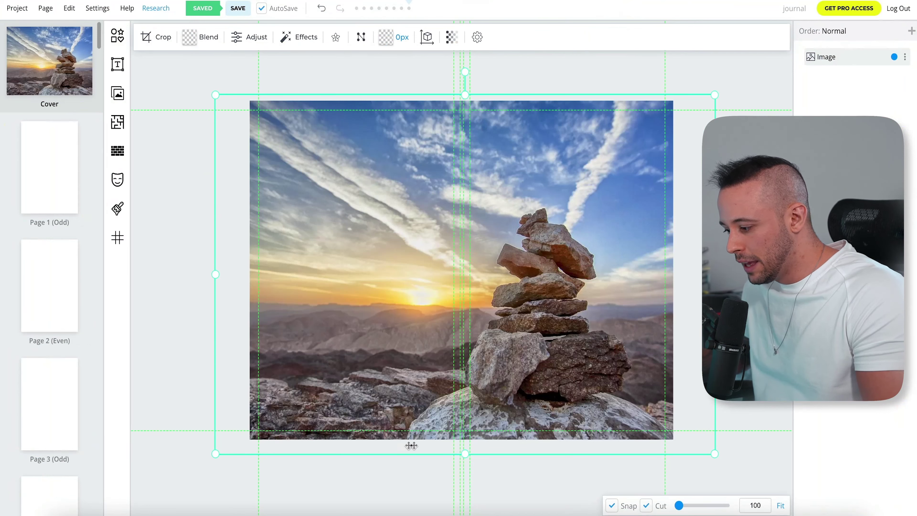
click(716, 91)
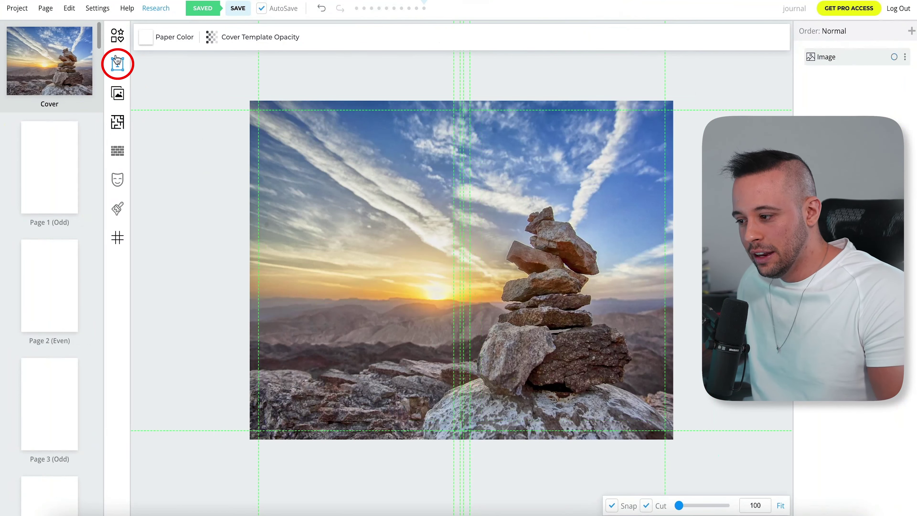
Add a Heading text to the cover and place it near the top of the front cover, above the rocks.
click(122, 66)
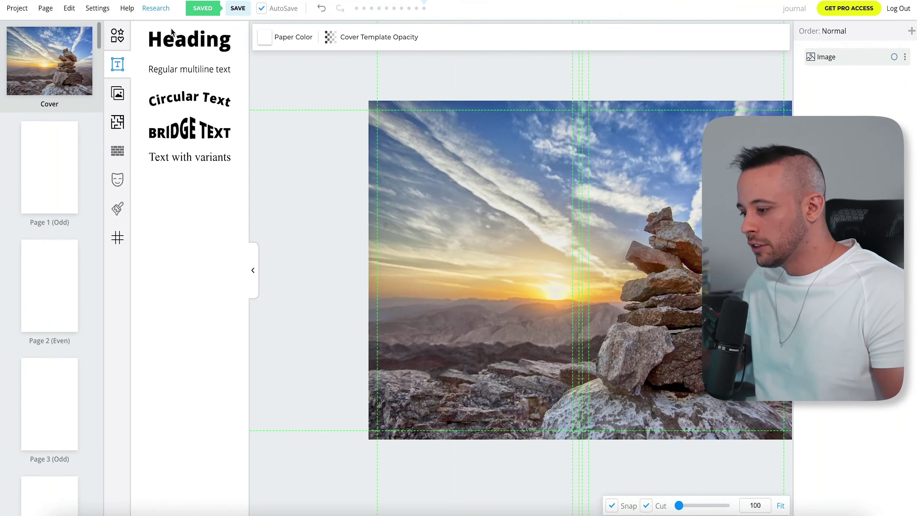
click(177, 45)
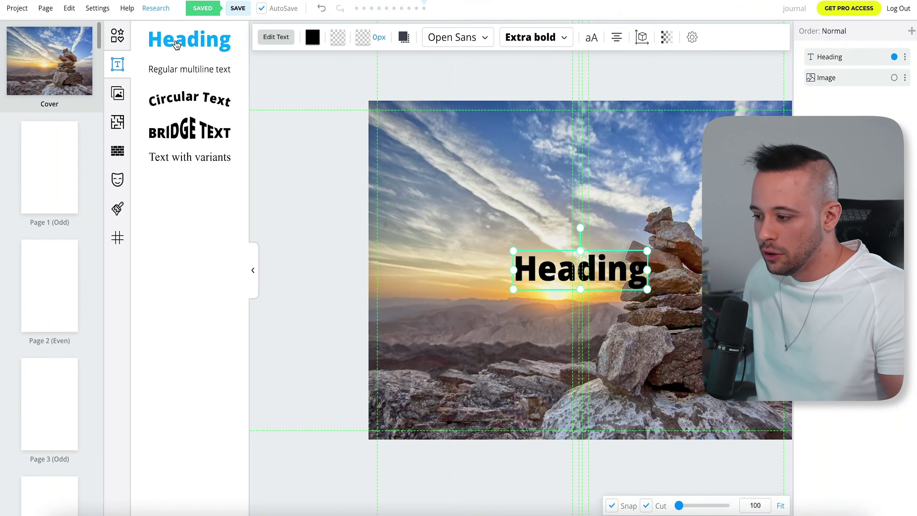
drag(613, 270, 699, 148)
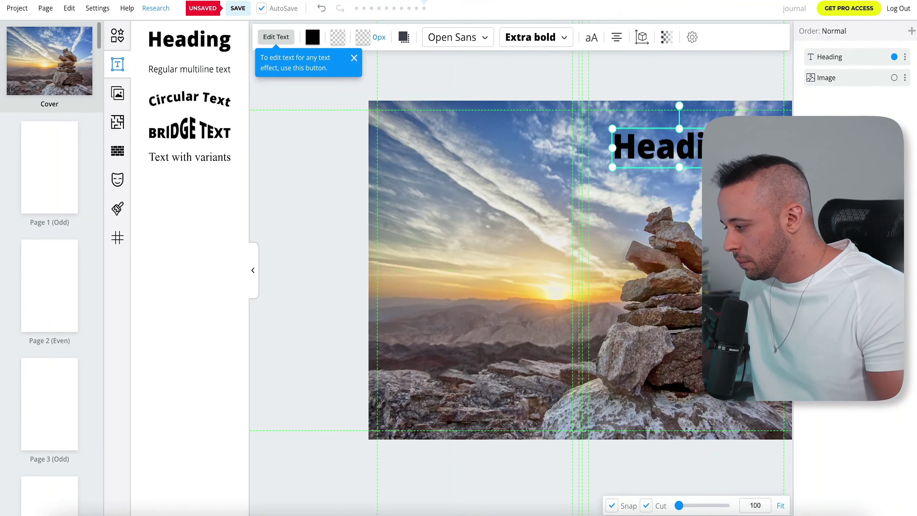
click(675, 112)
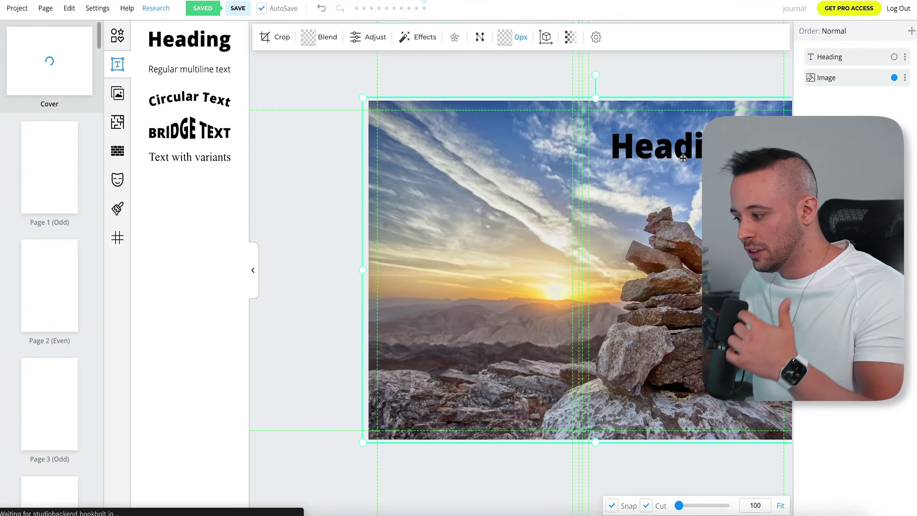
click(679, 162)
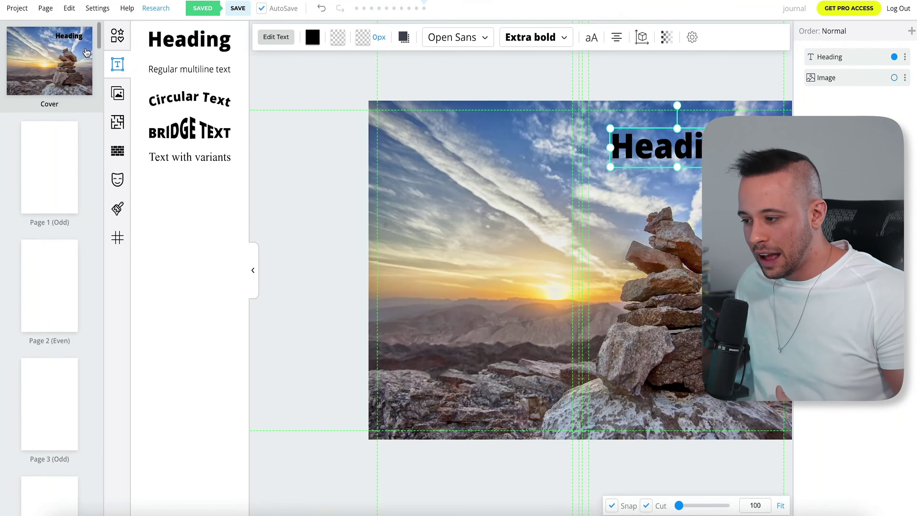
Look through the shape library and the mask options available for the cover.
click(117, 36)
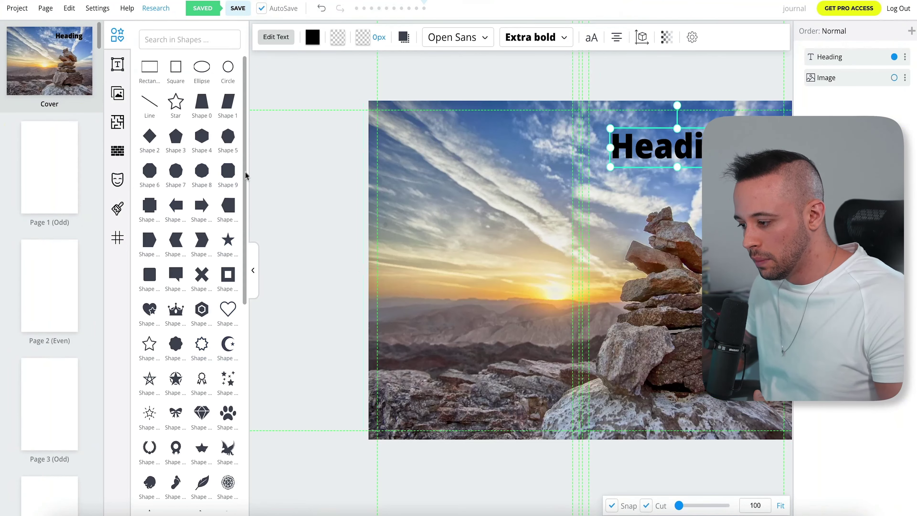
drag(244, 174, 245, 286)
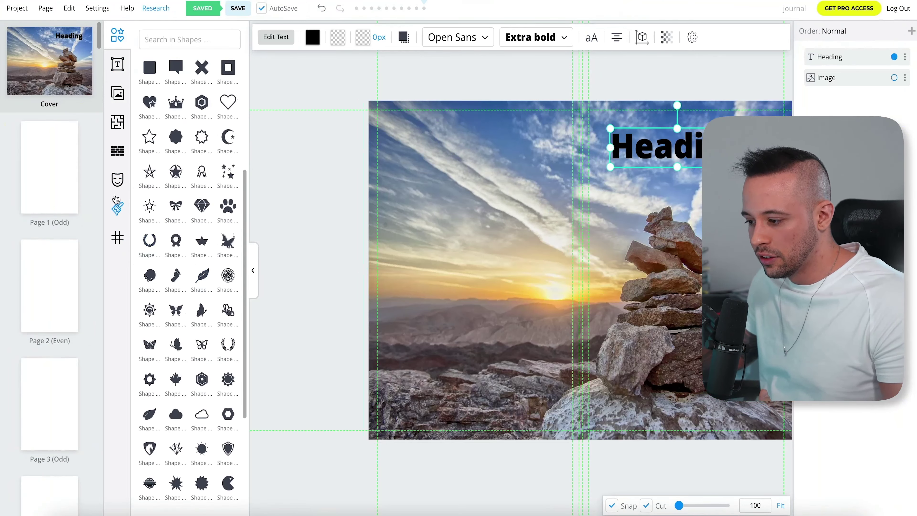
click(117, 180)
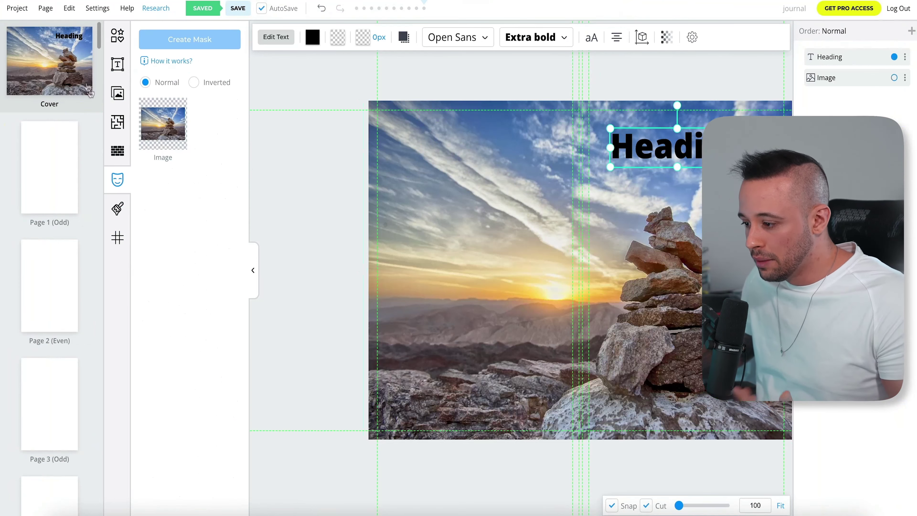
click(121, 150)
click(507, 33)
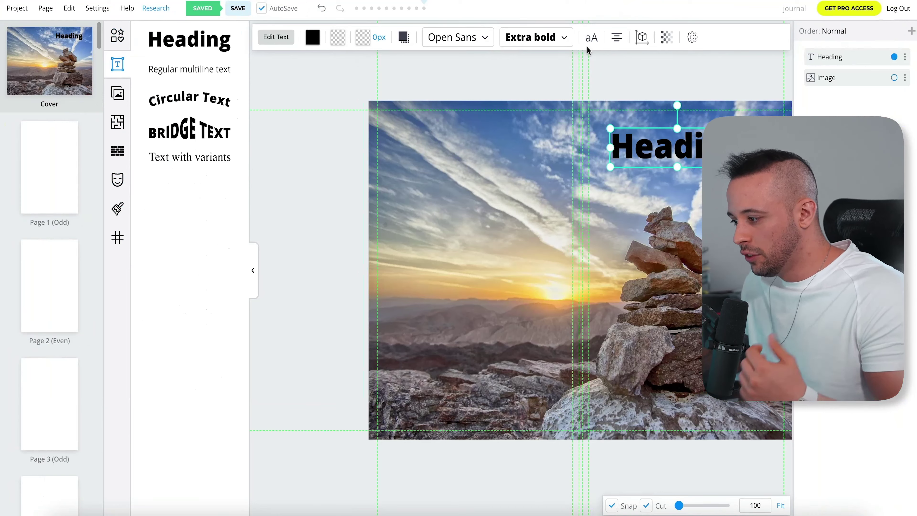
Make the front-cover title two Extra bold text lines, THE above MINDSET JOURNAL, and deselect the cover image.
click(568, 41)
click(518, 85)
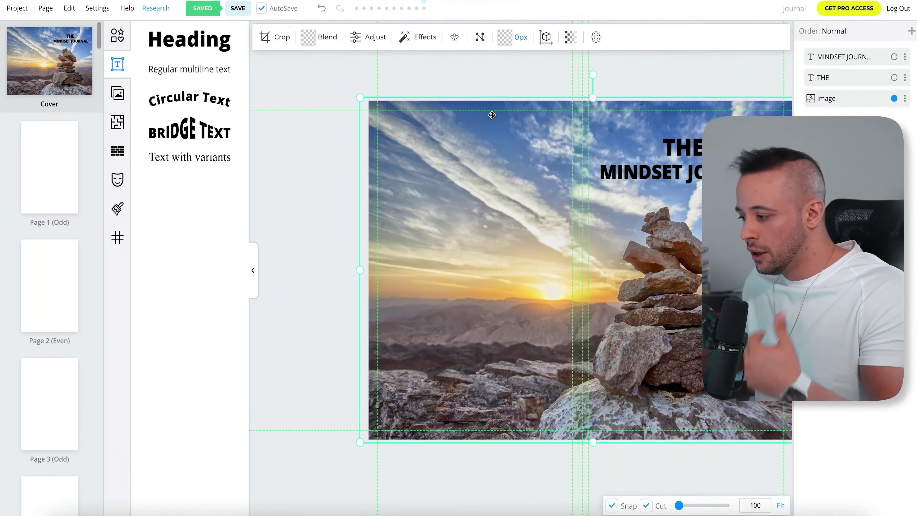
click(498, 96)
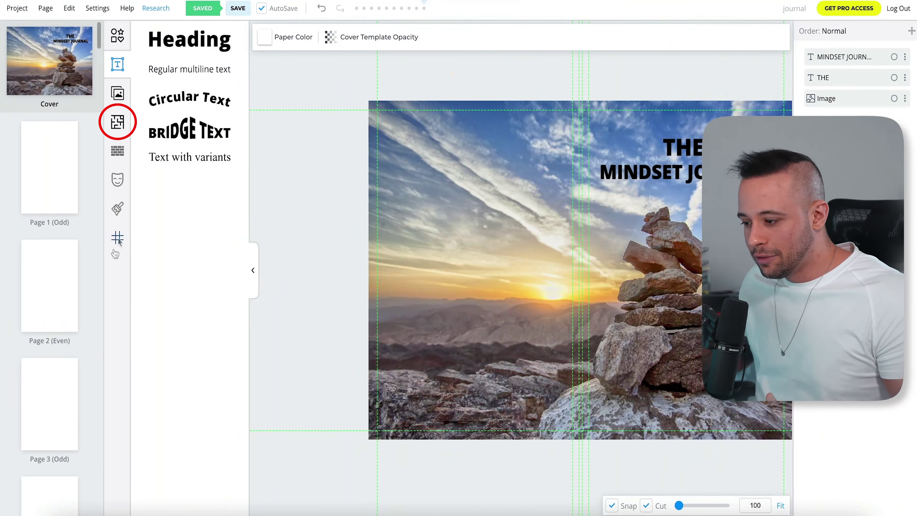
Browse the interior templates library and choose the College Ruled variant of the Ruled page template.
click(118, 123)
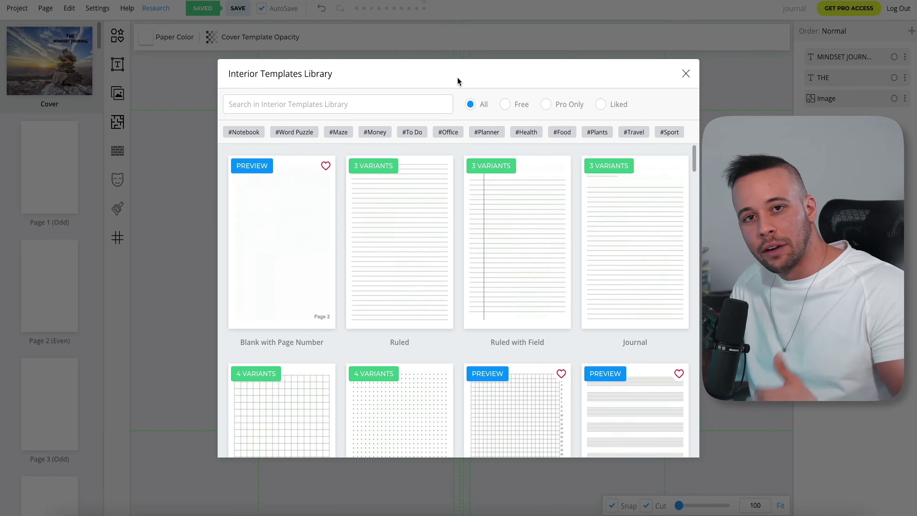
scroll(505, 217, down, 4)
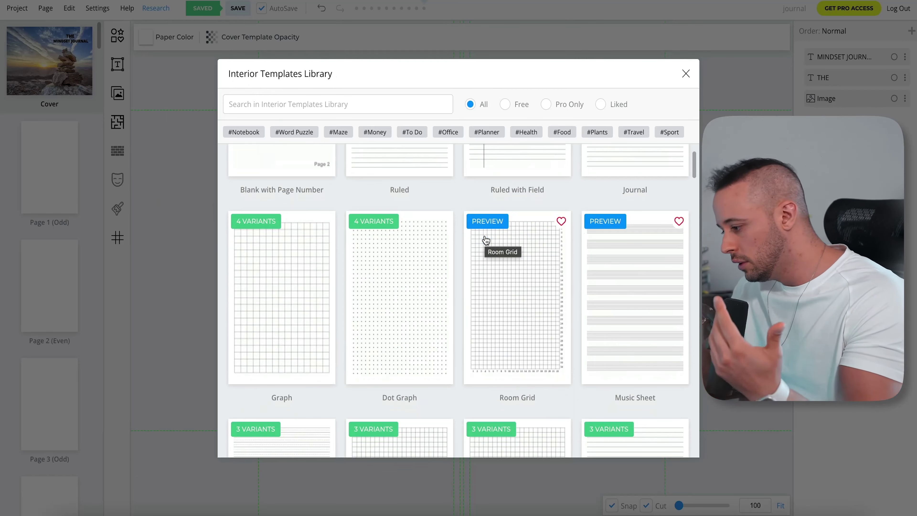
scroll(486, 240, down, 4)
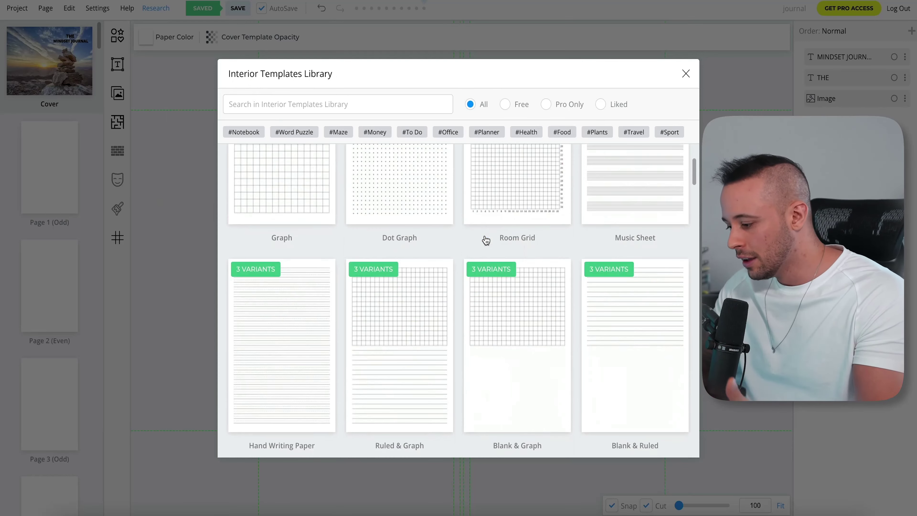
scroll(485, 240, down, 6)
scroll(486, 240, up, 10)
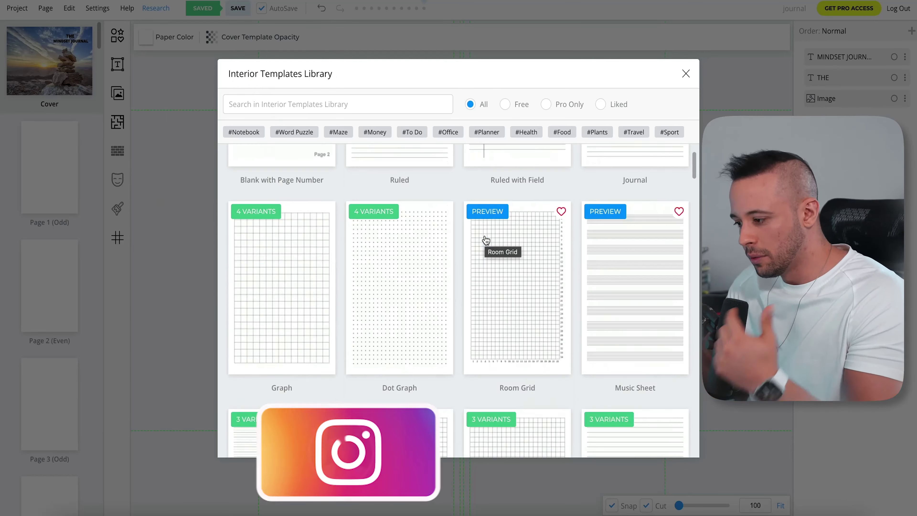
scroll(486, 240, up, 4)
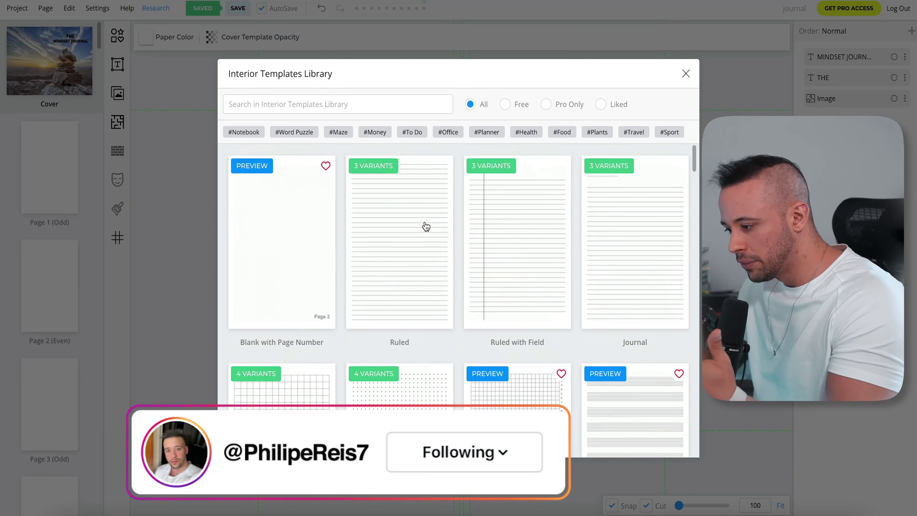
click(426, 226)
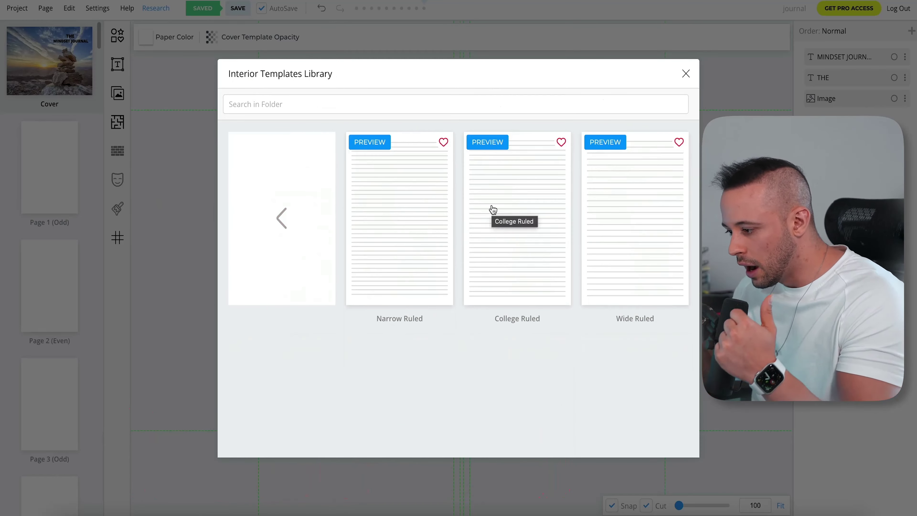
click(493, 209)
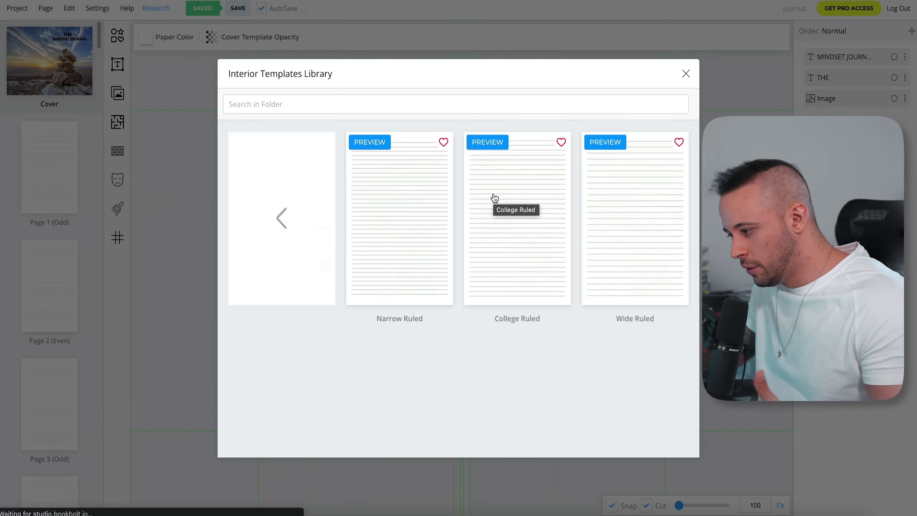
click(493, 198)
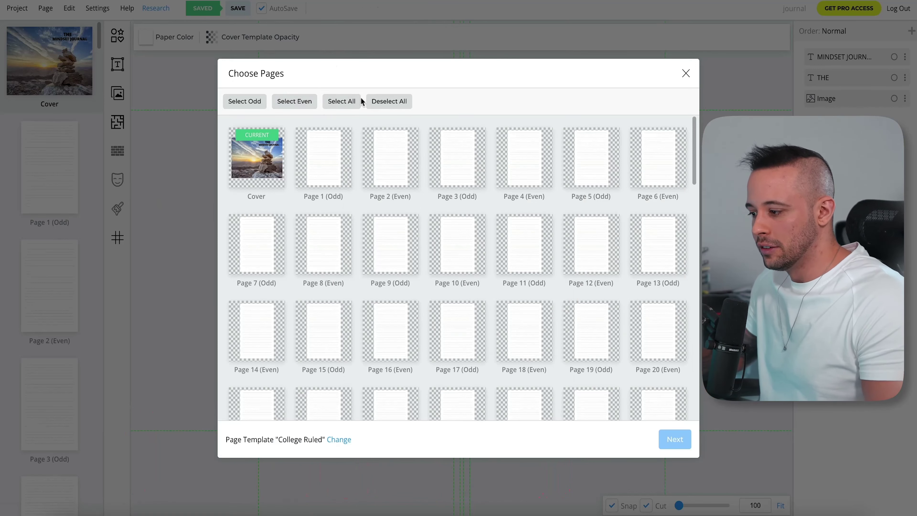
Apply the College Ruled template to all interior pages, keeping the default margins, line spacing, stroke width and line color.
click(342, 103)
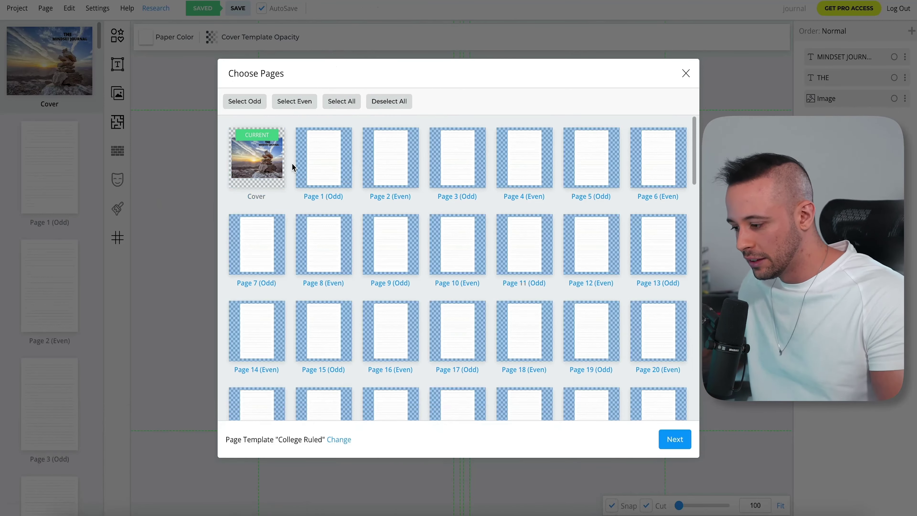
scroll(614, 299, down, 20)
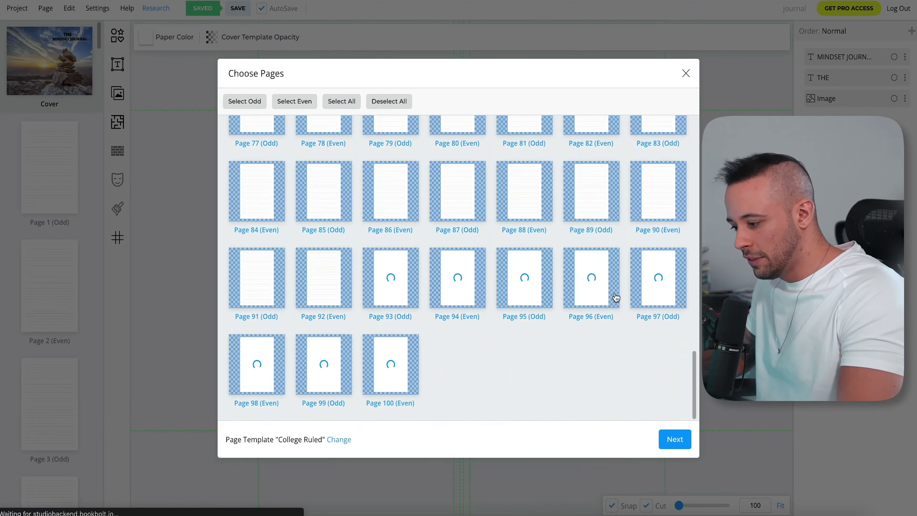
scroll(467, 212, up, 20)
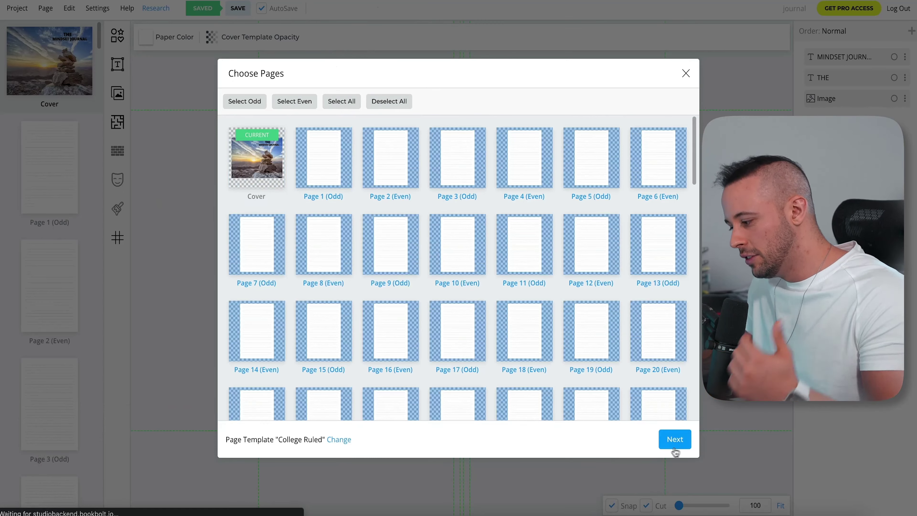
click(675, 439)
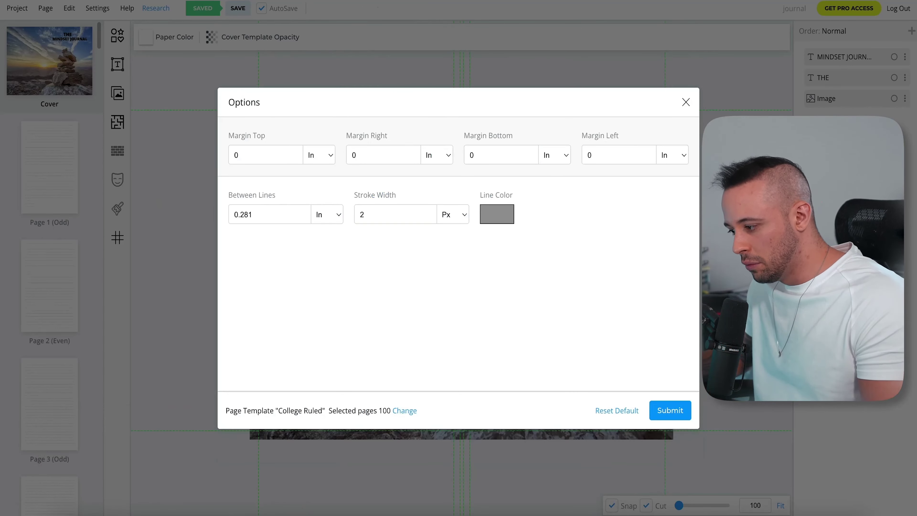
click(670, 410)
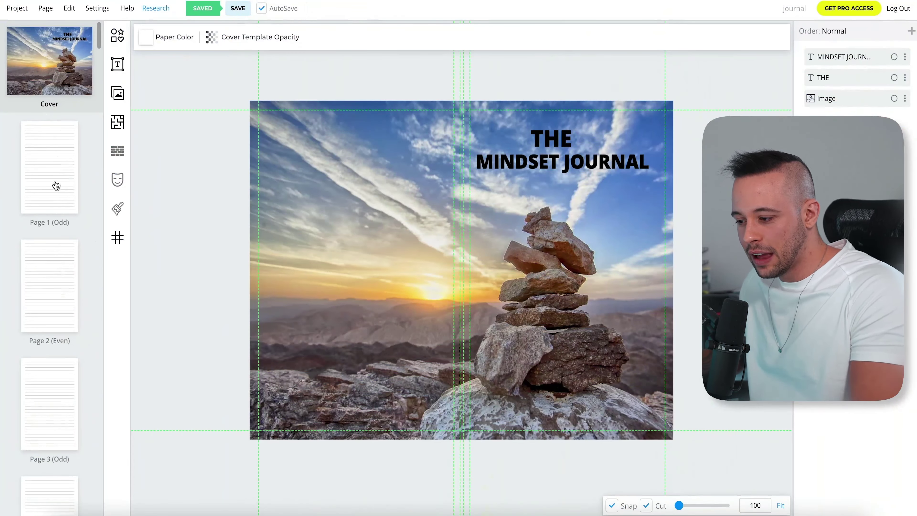
Check the ruled interior pages and download the journal project in RGB.
scroll(54, 184, down, 20)
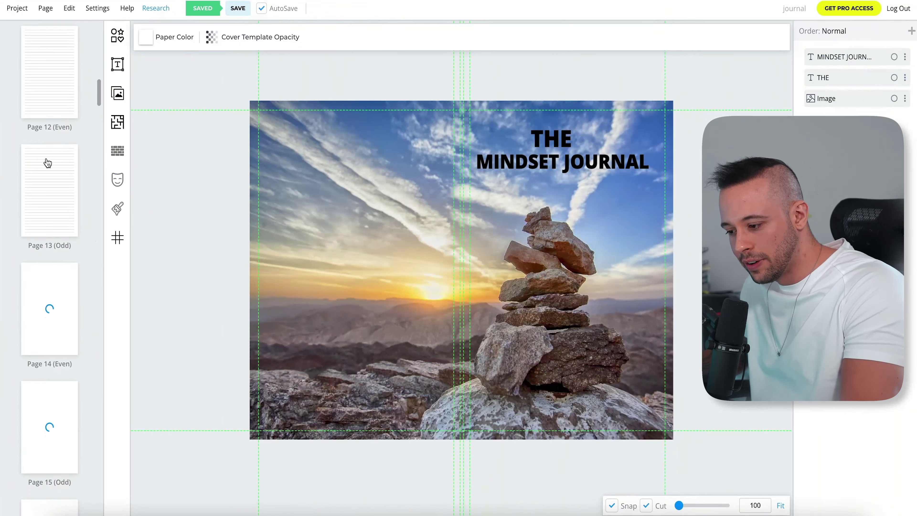
scroll(47, 162, up, 20)
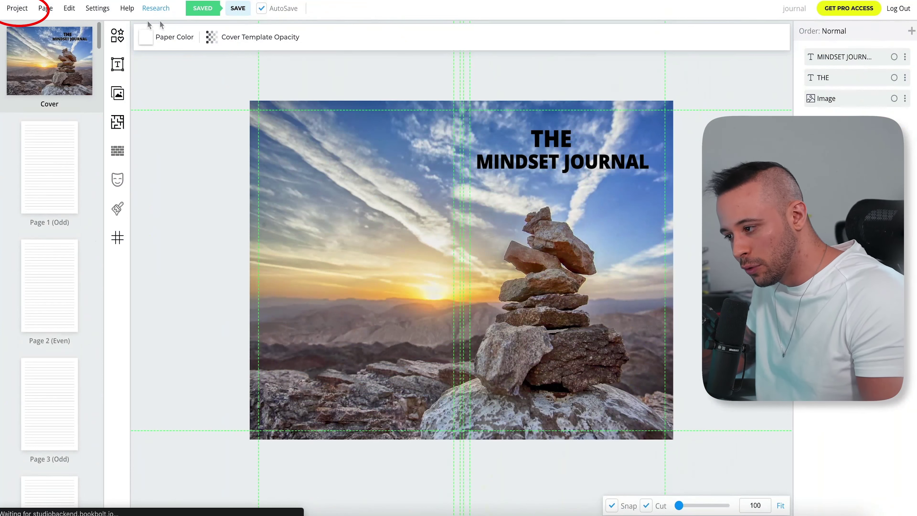
click(16, 10)
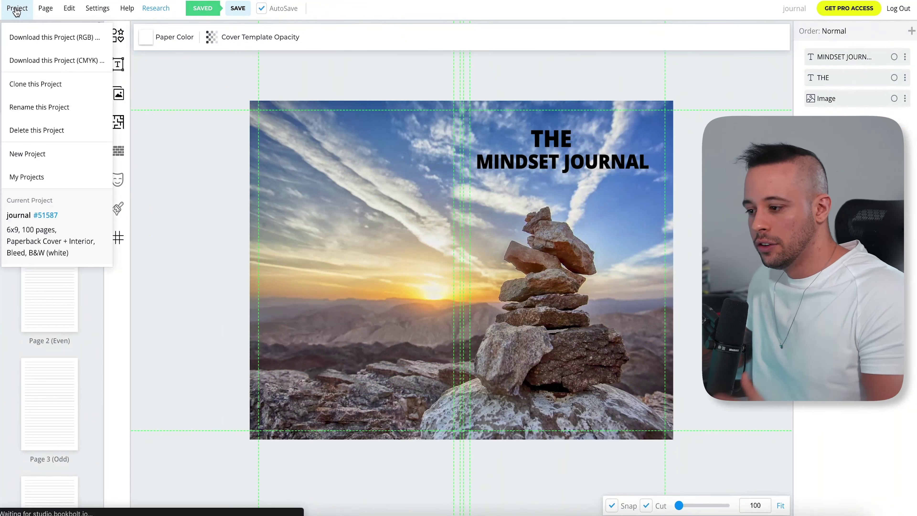
click(49, 38)
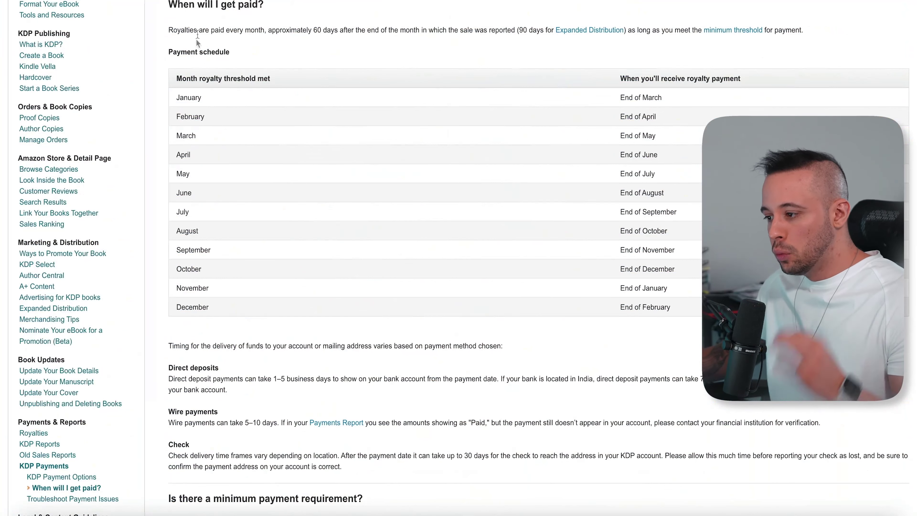
On the KDP help page, read how often royalties are paid and how long after the month of sale.
drag(169, 30, 300, 32)
drag(334, 26, 483, 34)
click(478, 40)
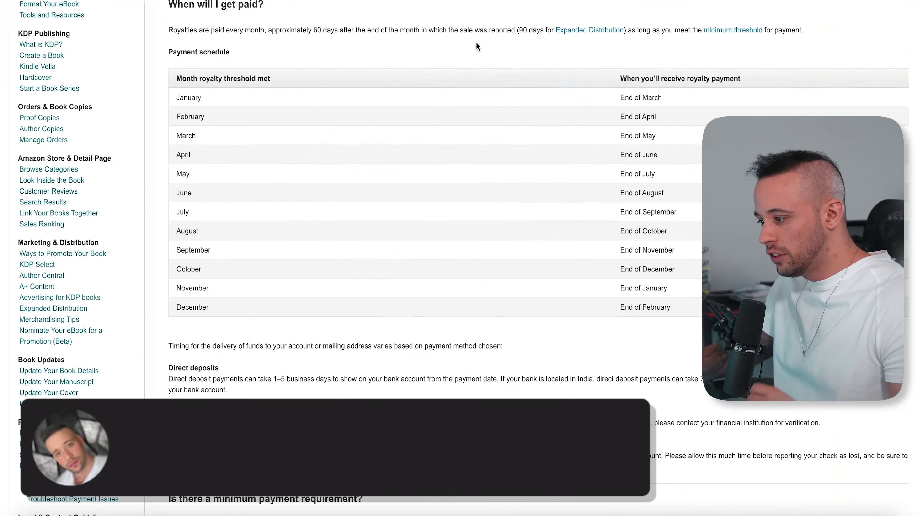
drag(194, 30, 276, 28)
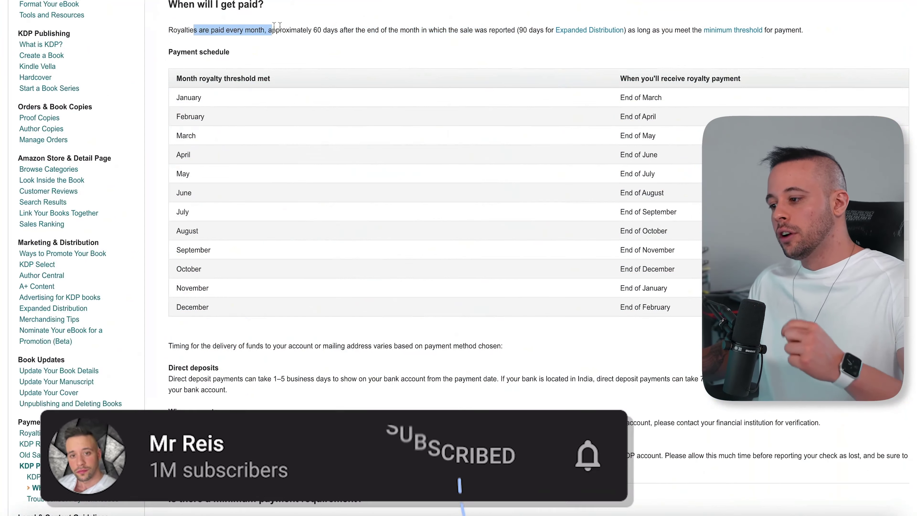
click(356, 43)
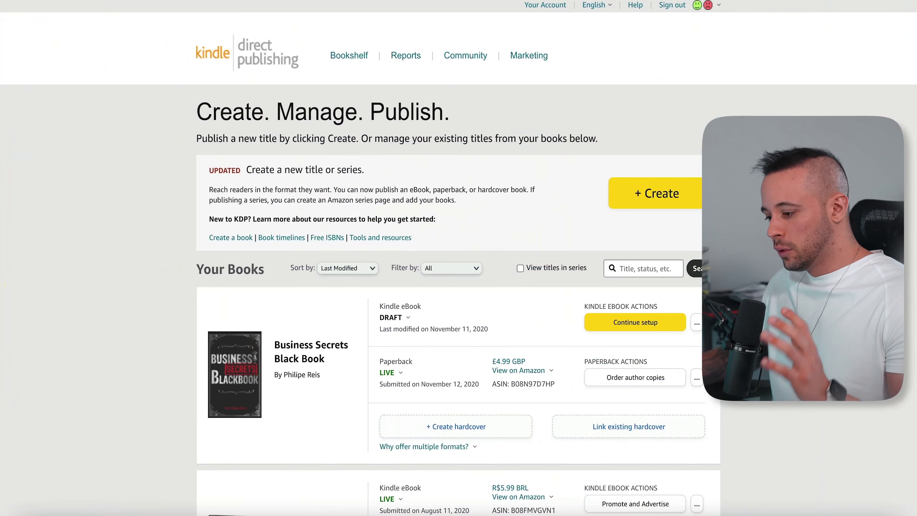
Create a new paperback title from the Kindle Direct Publishing bookshelf.
click(653, 205)
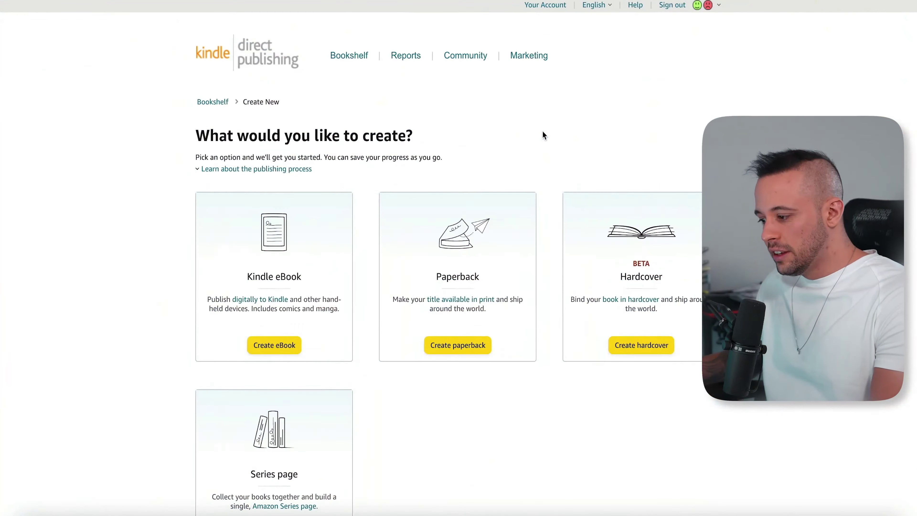
scroll(542, 132, down, 3)
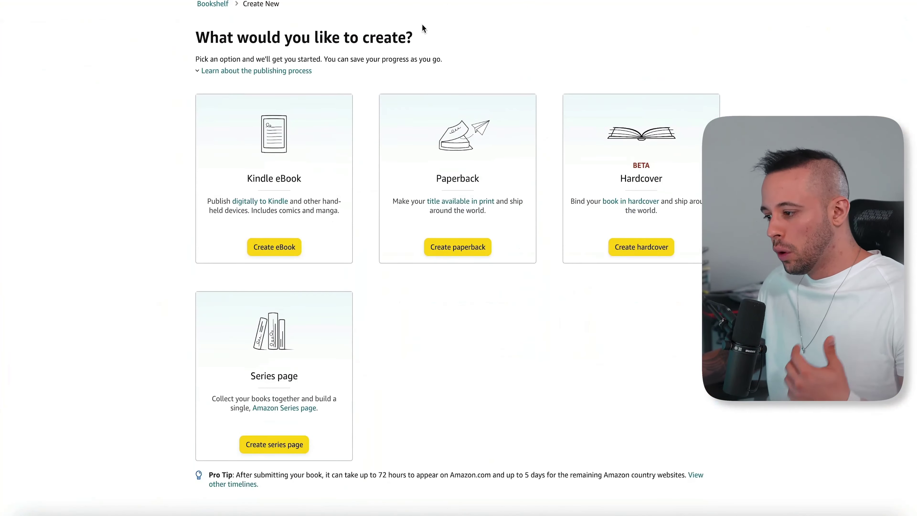
click(456, 247)
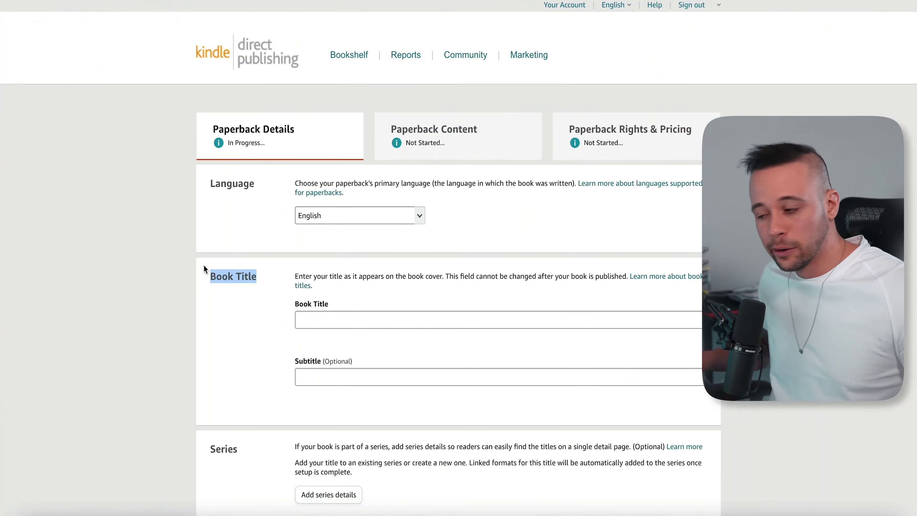
Review the Book Title, Subtitle, Series and Edition Number sections of the paperback details form.
click(407, 320)
scroll(380, 354, down, 3)
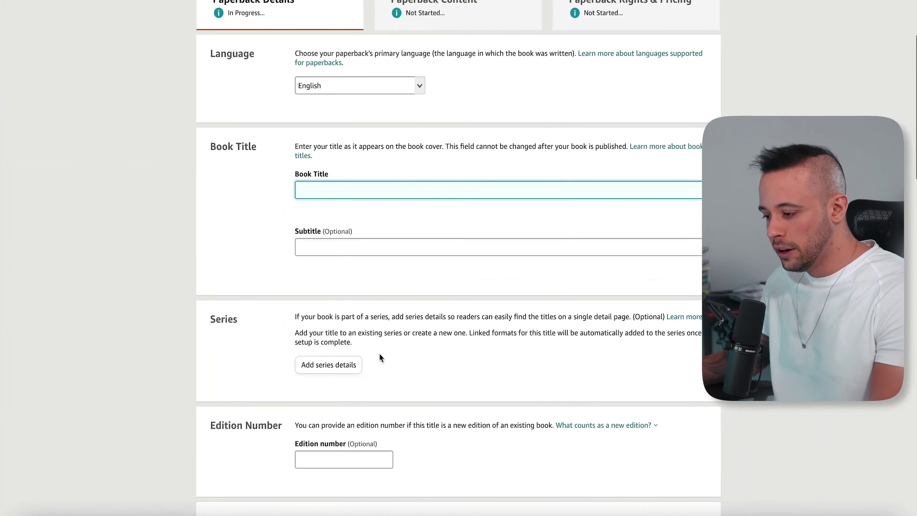
click(298, 252)
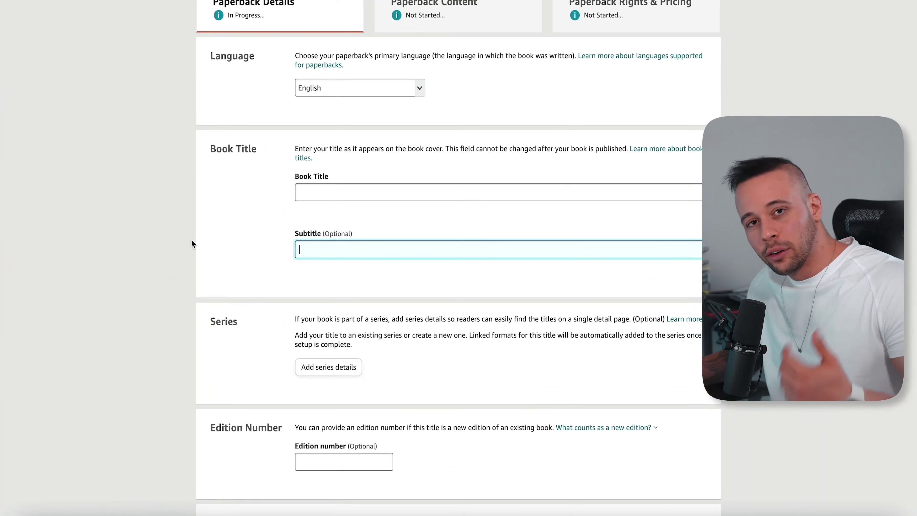
scroll(178, 261, down, 3)
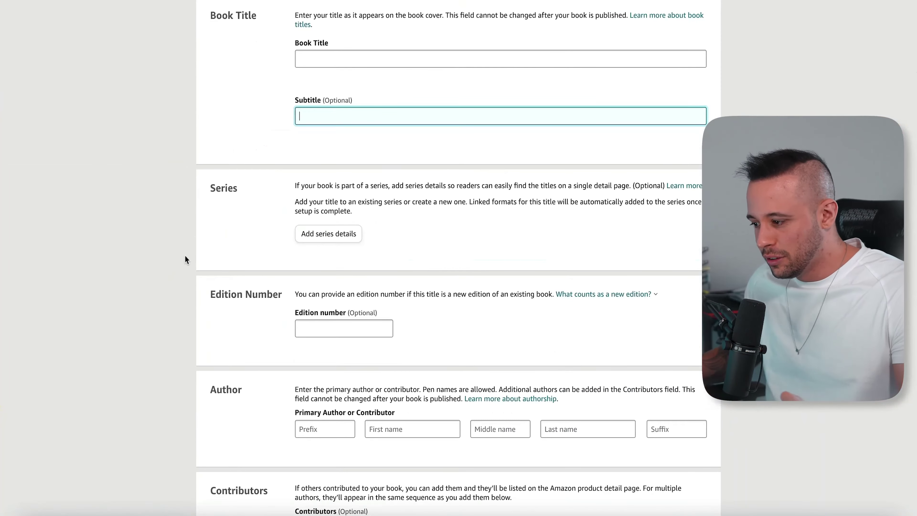
scroll(192, 252, down, 1)
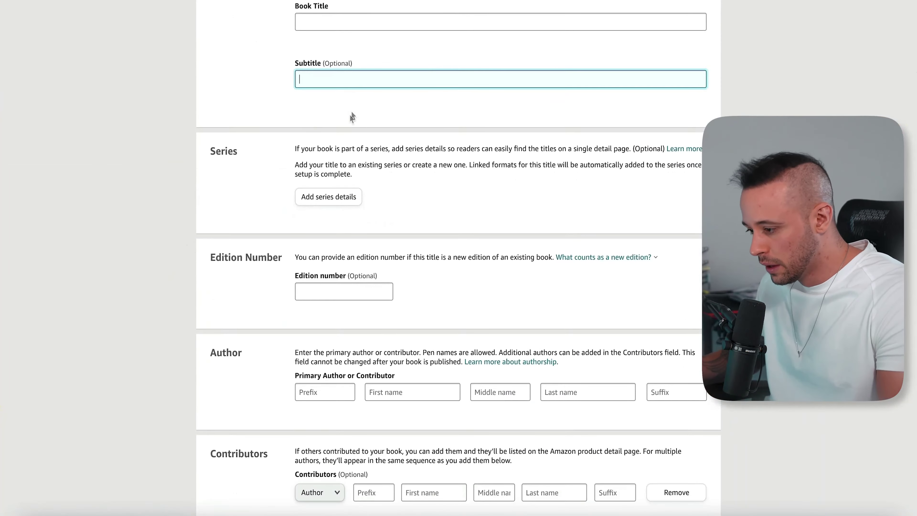
drag(259, 133, 470, 180)
click(472, 184)
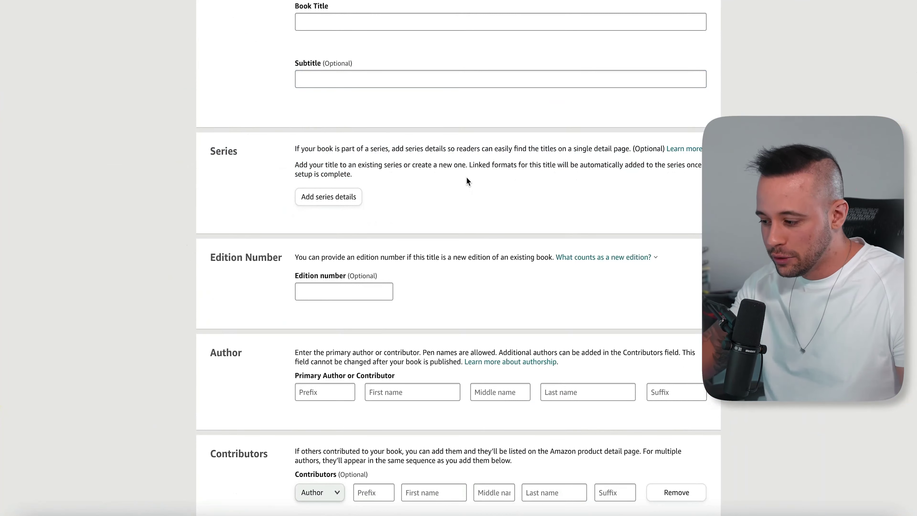
drag(211, 256, 284, 256)
click(352, 310)
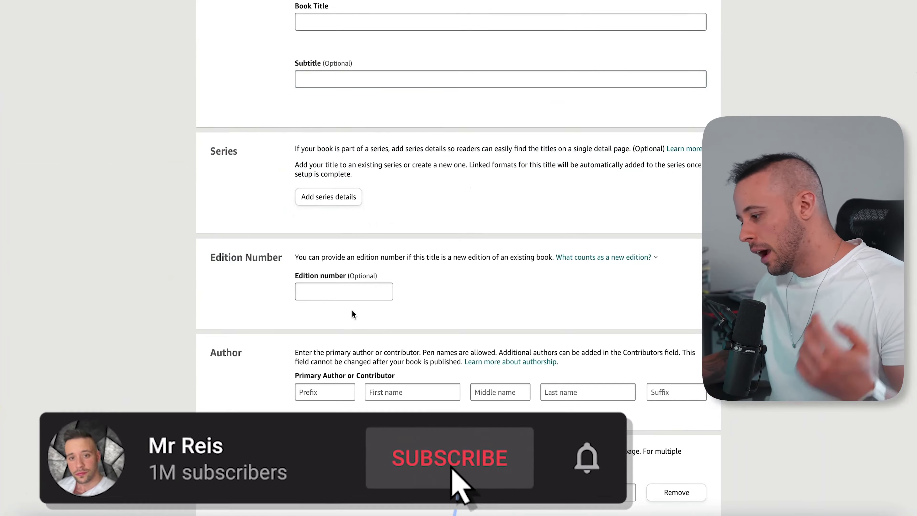
Fill in the primary author's first and last name and review the optional Contributors section.
scroll(288, 309, down, 5)
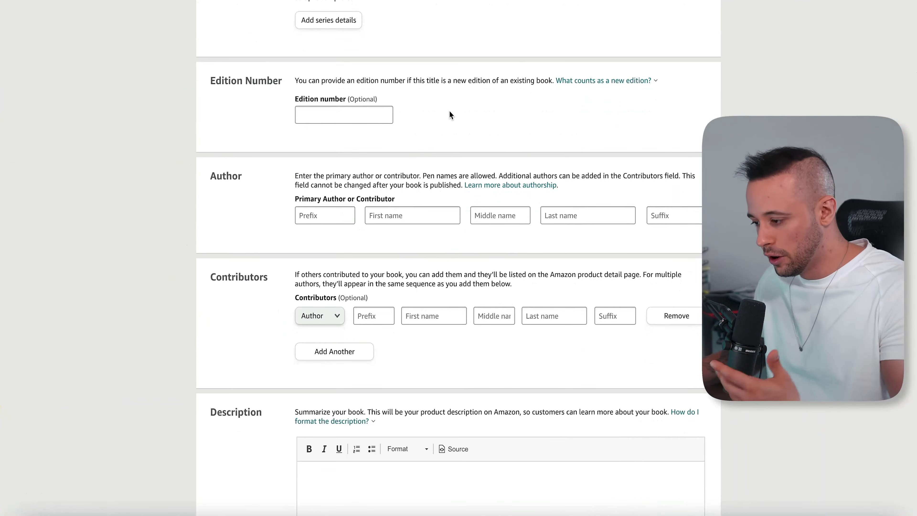
scroll(452, 129, down, 6)
scroll(480, 154, up, 1)
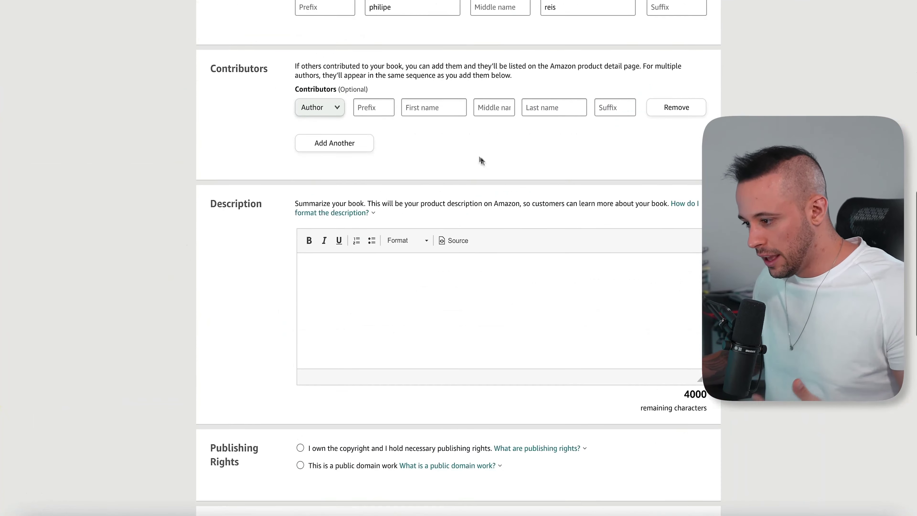
scroll(482, 161, up, 3)
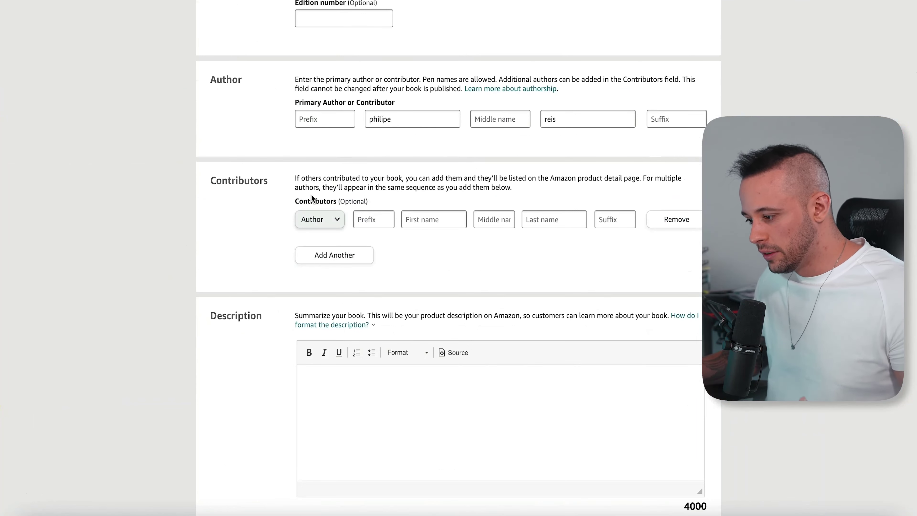
drag(305, 178, 423, 188)
drag(352, 202, 386, 204)
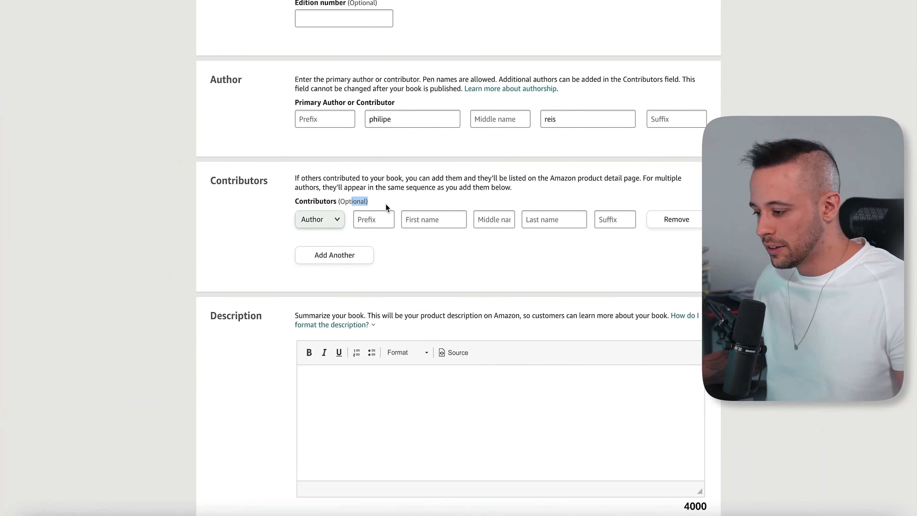
Enter "the mindset journal" as the Book Title in the paperback details form.
click(385, 201)
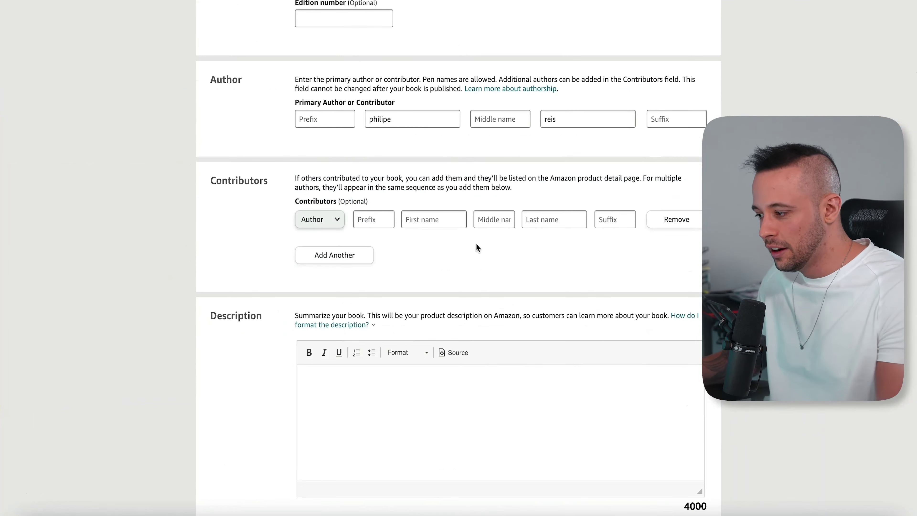
scroll(476, 246, up, 4)
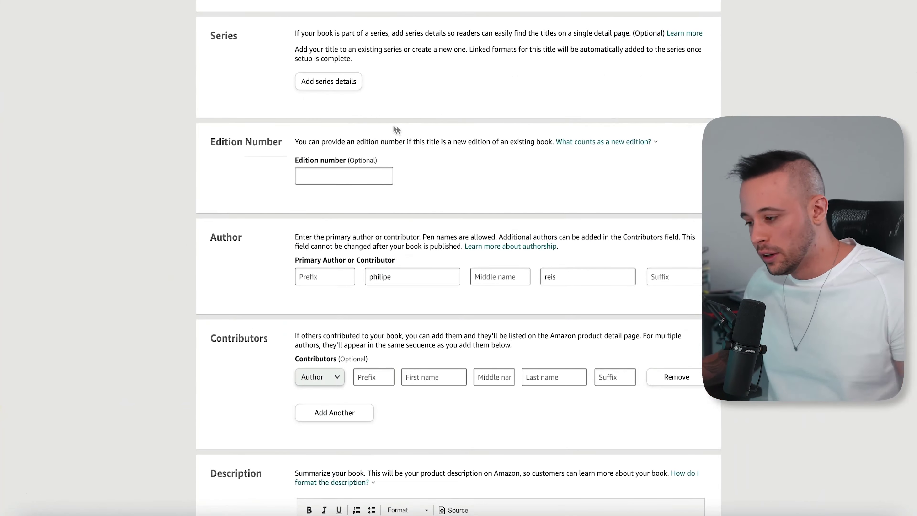
scroll(531, 186, up, 5)
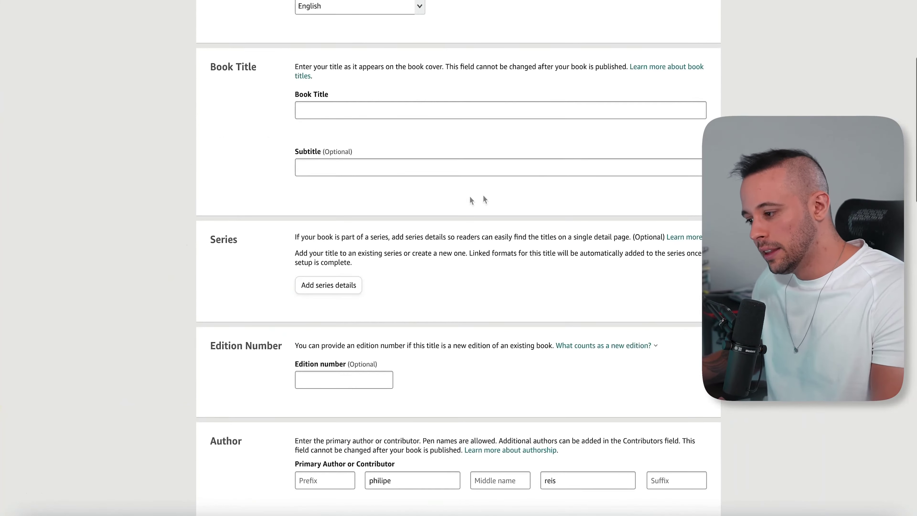
click(313, 111)
scroll(326, 154, up, 2)
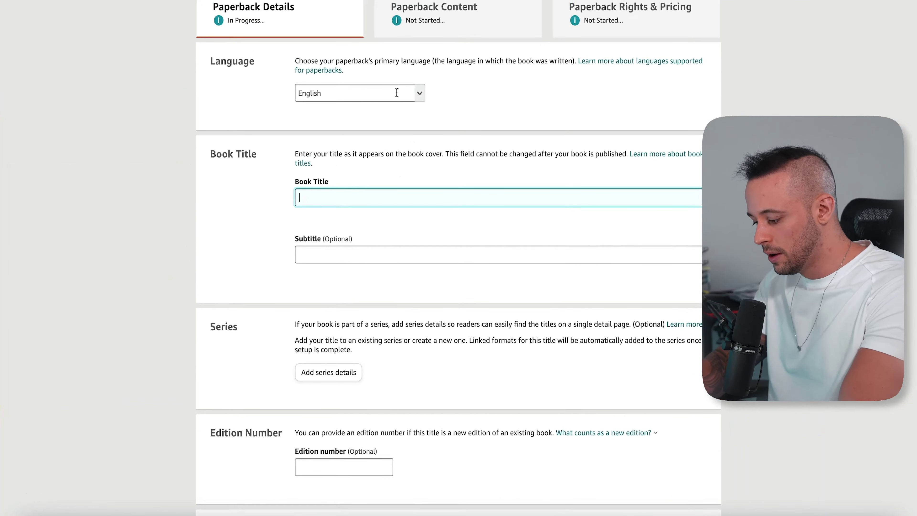
text(the mindset jou)
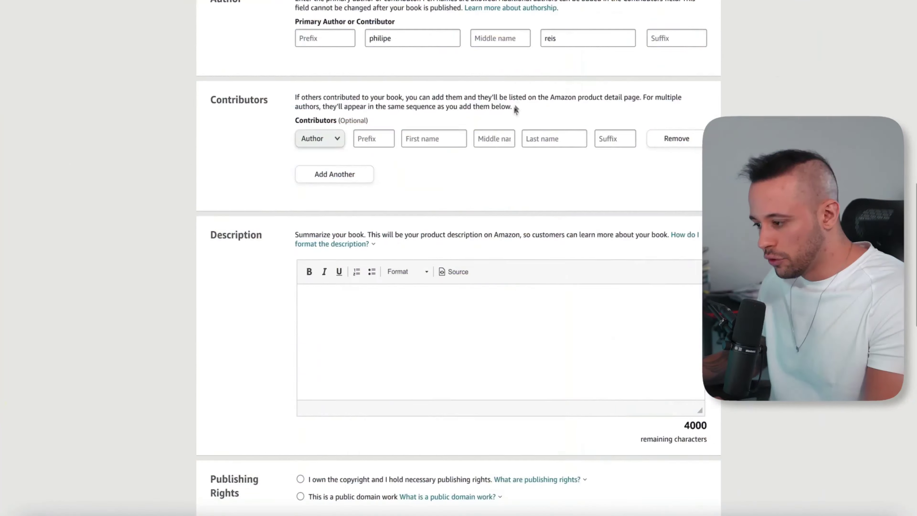
Read the Contributors and Description instructions and fill in a short book description.
drag(295, 97, 437, 106)
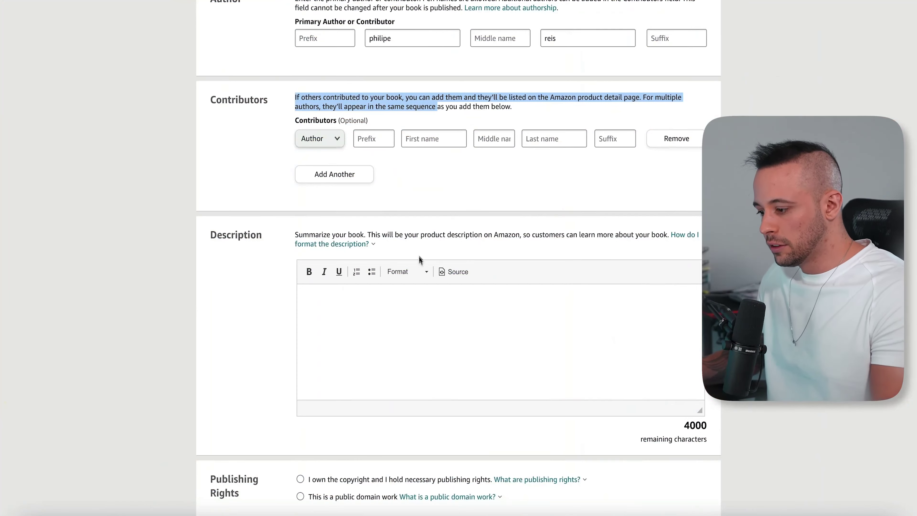
scroll(419, 248, down, 1)
drag(294, 209, 488, 217)
click(487, 217)
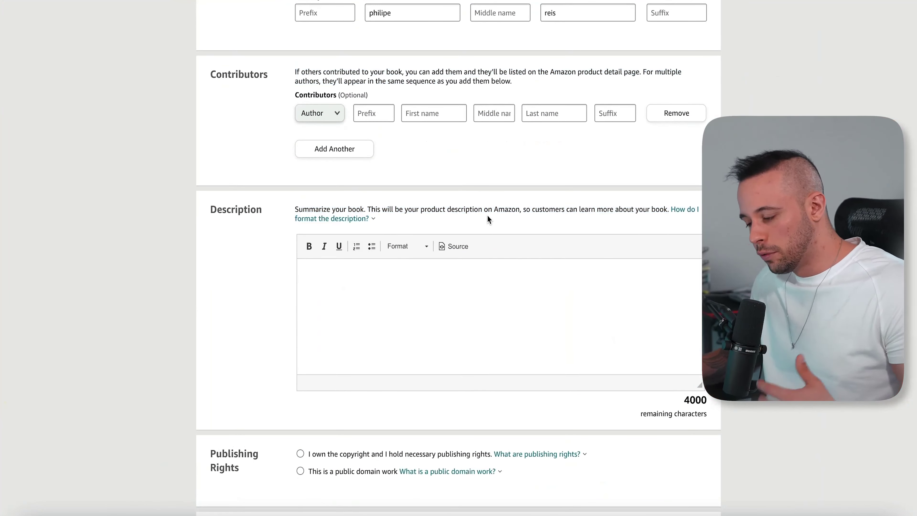
click(409, 287)
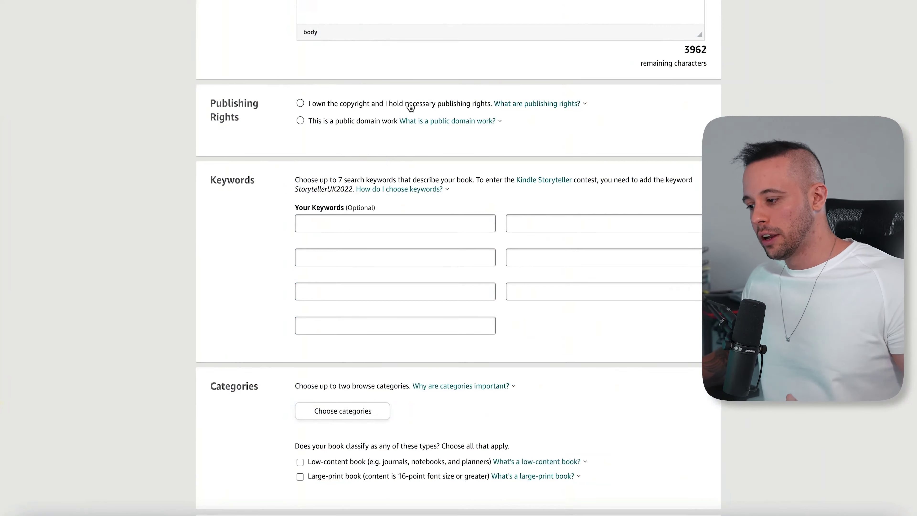
Declare copyright ownership and enter the keywords mindset, mindset journal, journal, millionaire mindset and how to have a millionaire mindset.
click(300, 103)
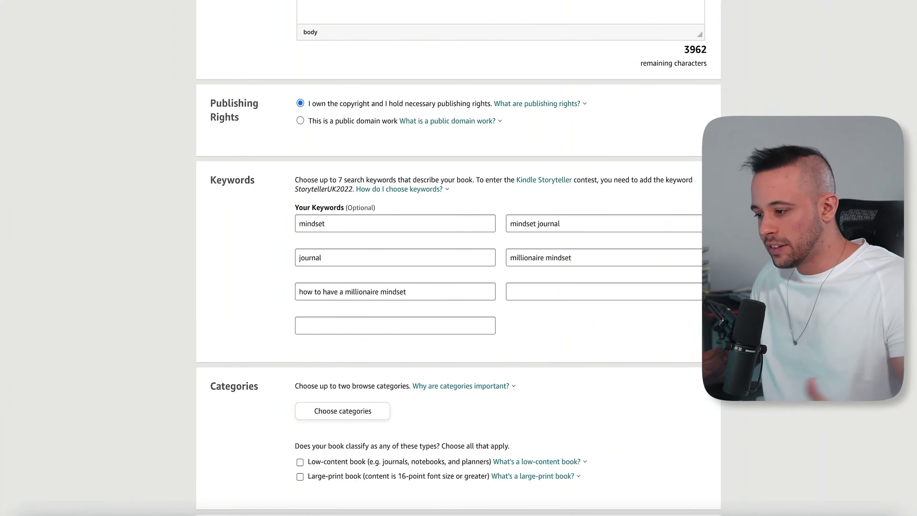
click(215, 99)
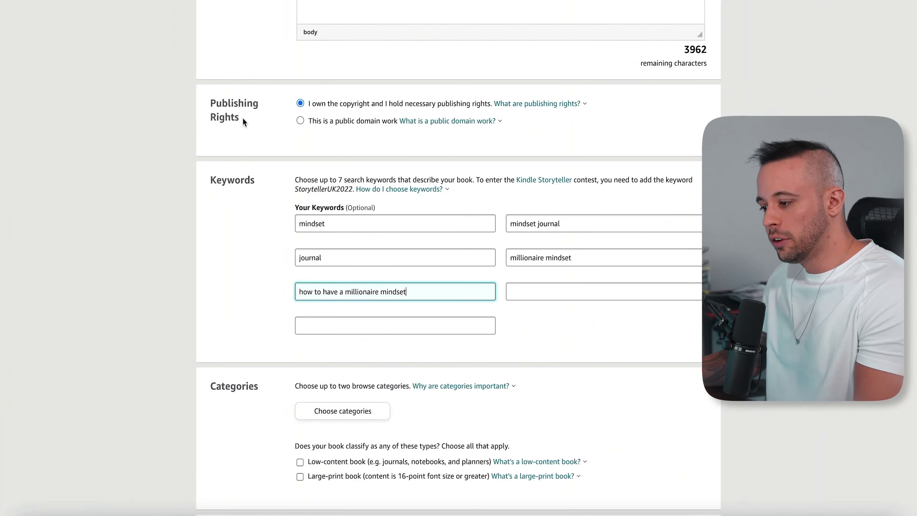
click(241, 121)
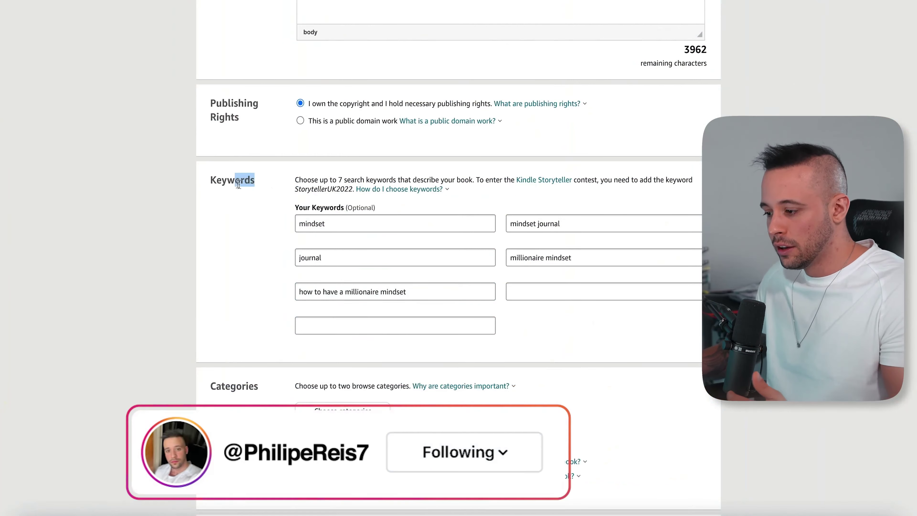
Review the search keywords entered for the book one by one.
drag(391, 231, 255, 229)
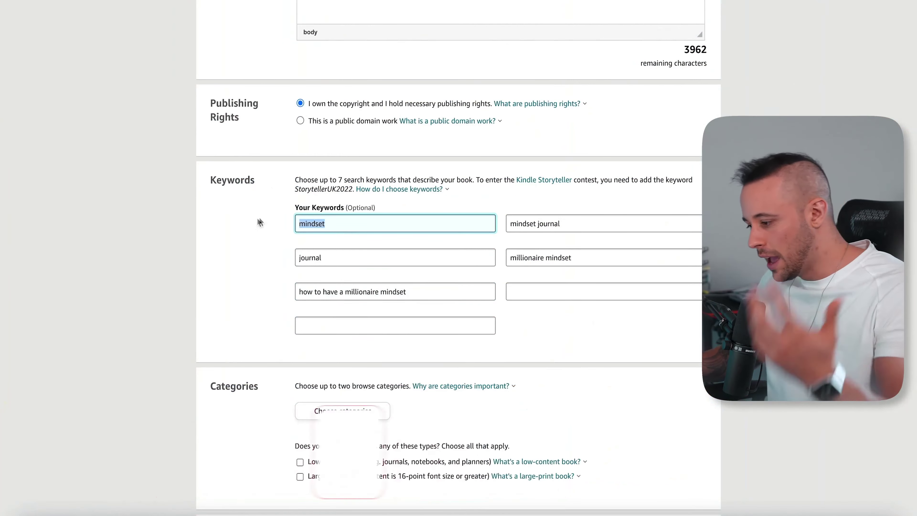
click(613, 216)
click(601, 256)
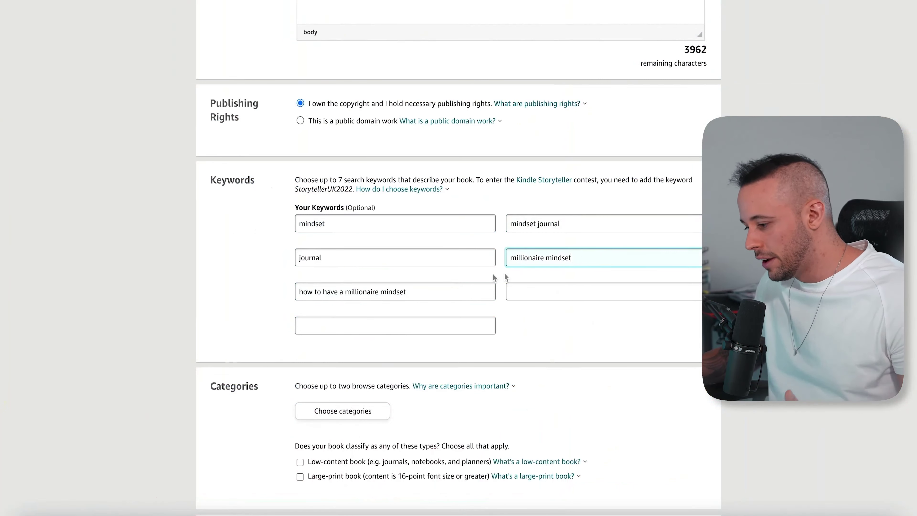
click(379, 257)
drag(300, 285, 450, 298)
click(452, 297)
click(248, 268)
drag(277, 190, 679, 315)
click(685, 330)
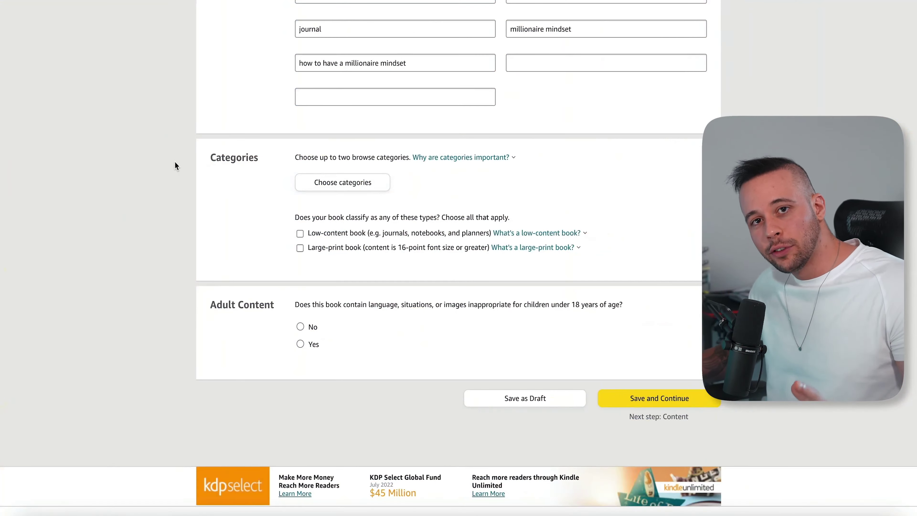
Open the selection of up to two browse categories for the book.
click(356, 183)
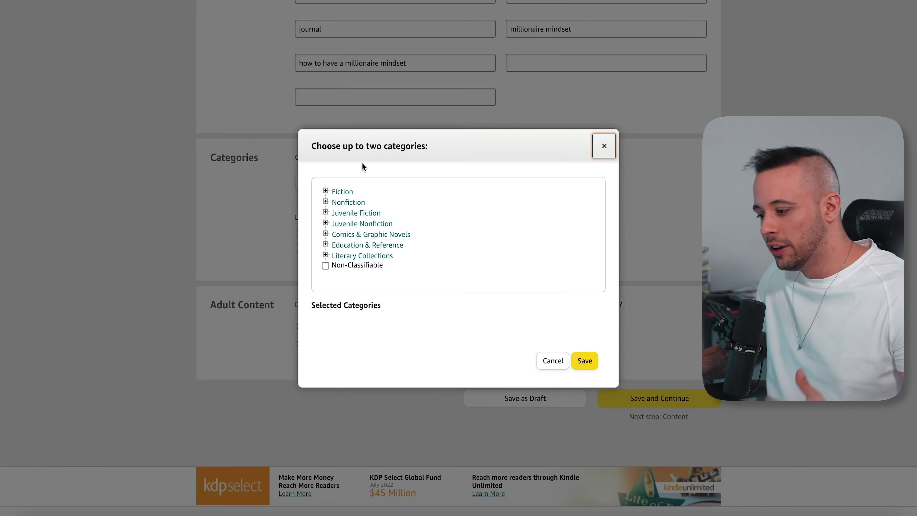
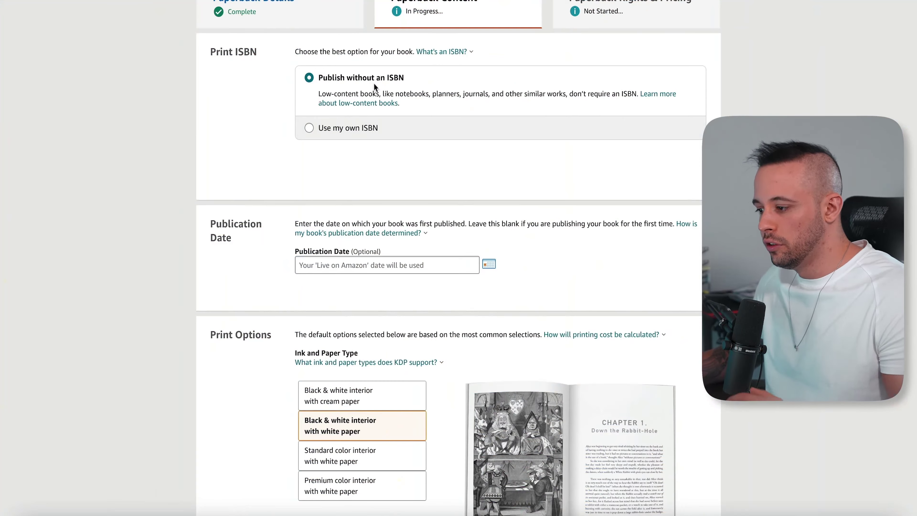
Review the Print ISBN, Publication Date and Ink and Paper Type options on the paperback content page.
scroll(617, 87, down, 5)
scroll(381, 171, up, 10)
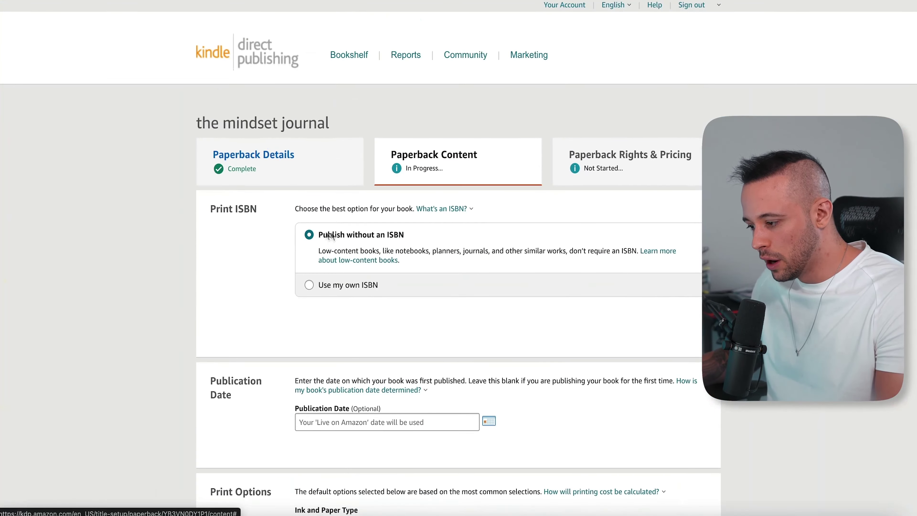
scroll(213, 181, down, 5)
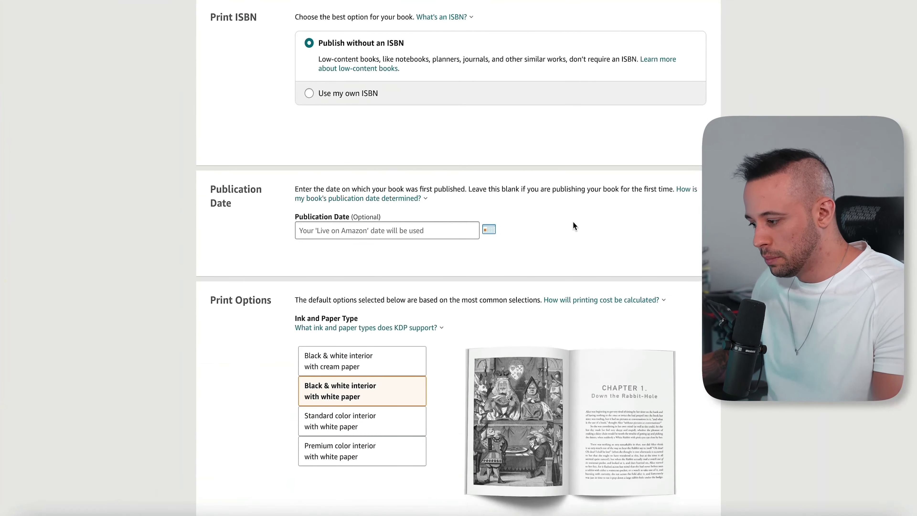
scroll(575, 222, down, 3)
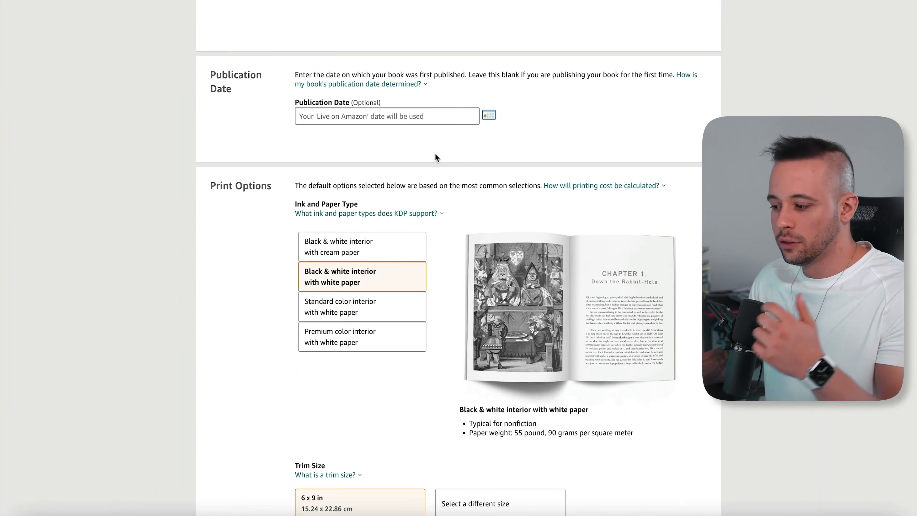
scroll(227, 93, down, 5)
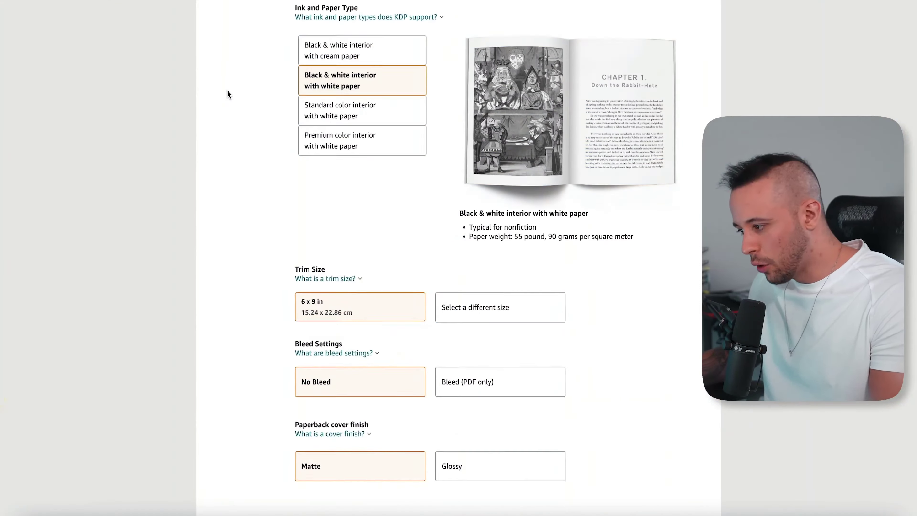
scroll(227, 92, up, 2)
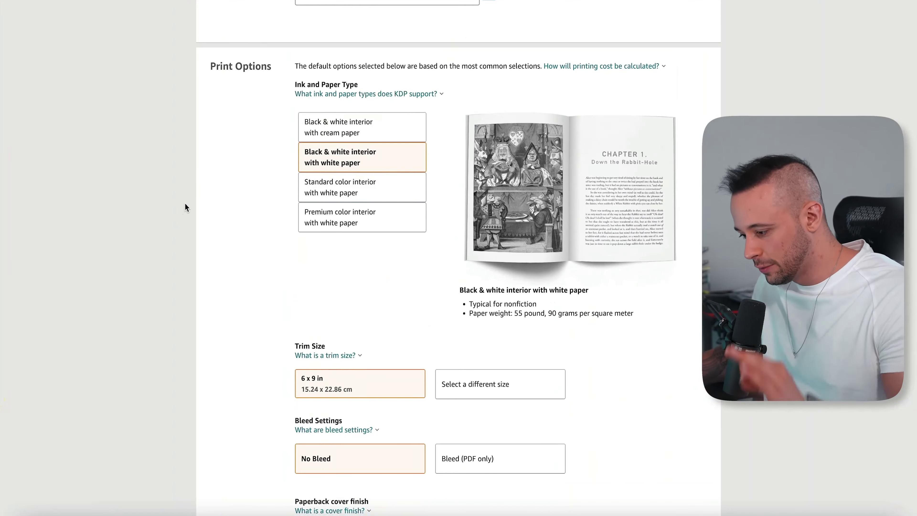
Set the paperback's bleed setting to Bleed (PDF only).
scroll(250, 288, down, 5)
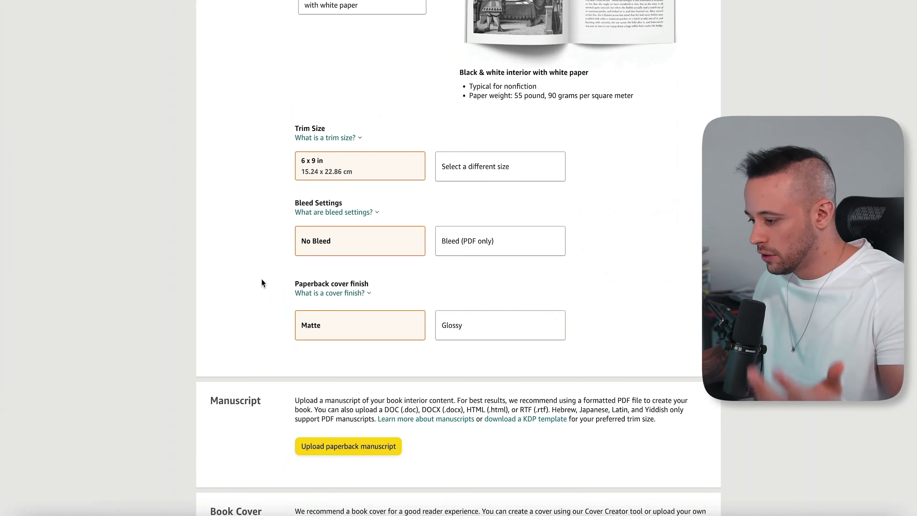
scroll(263, 284, down, 1)
click(440, 221)
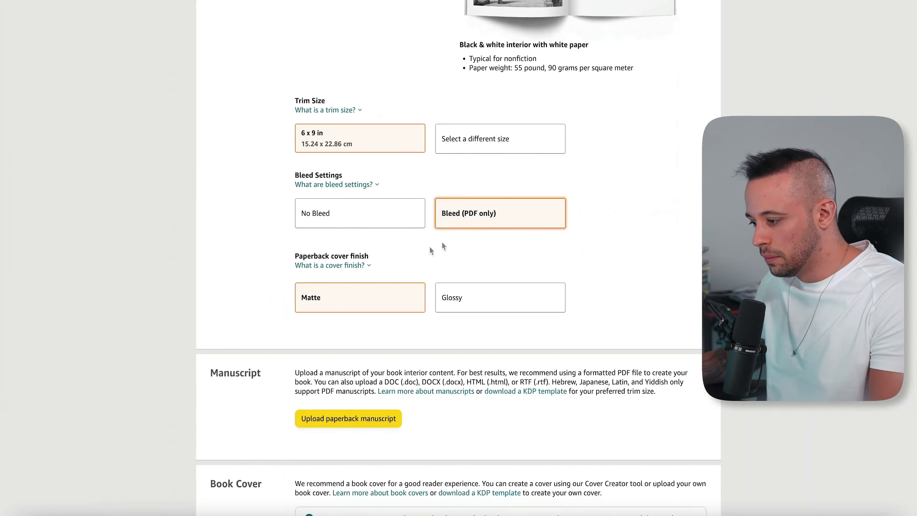
Examine the Manuscript upload section and the Book Cover options, including Cover Creator.
scroll(253, 307, down, 1)
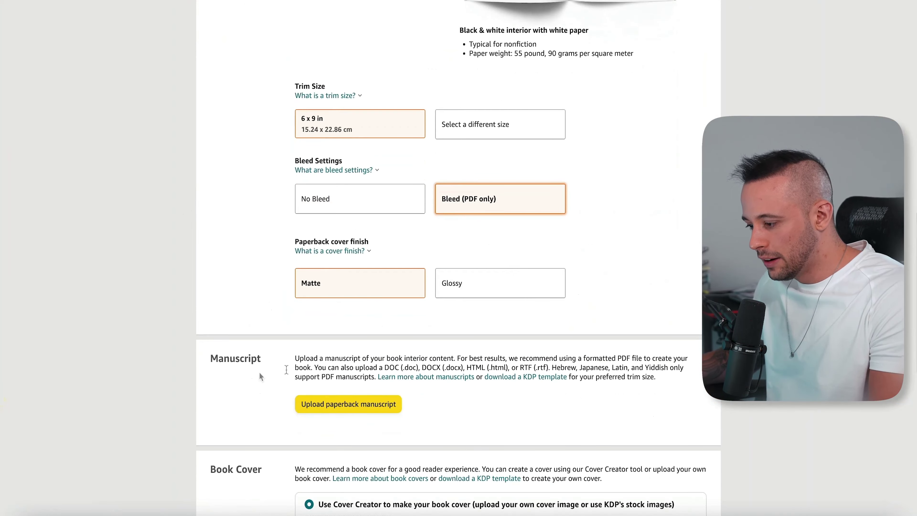
scroll(237, 321, down, 5)
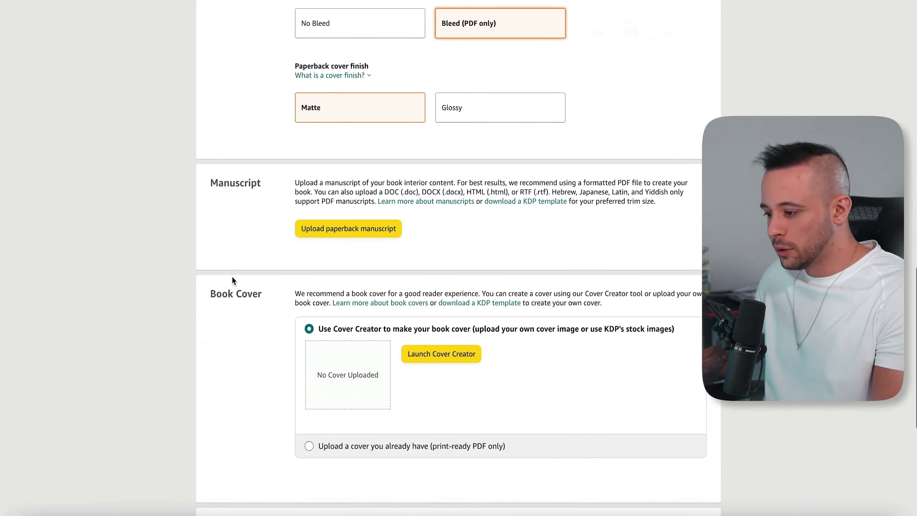
drag(223, 185, 275, 186)
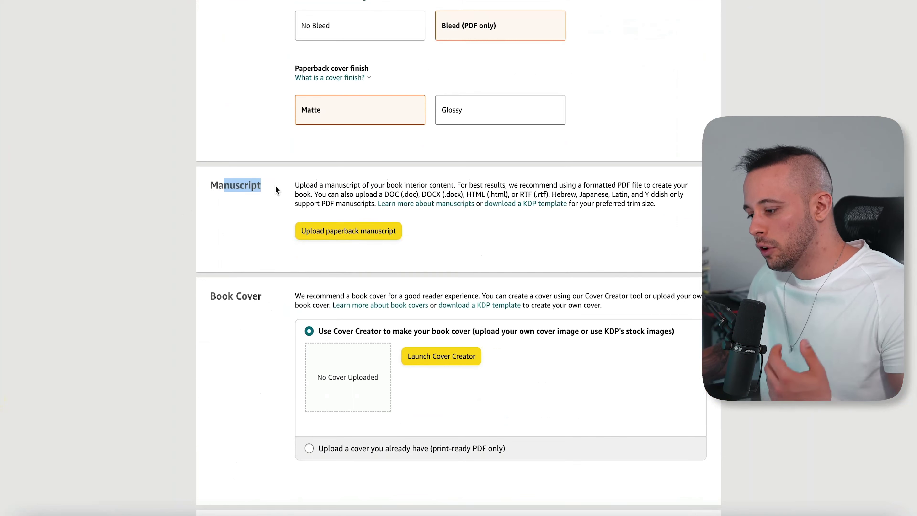
click(463, 268)
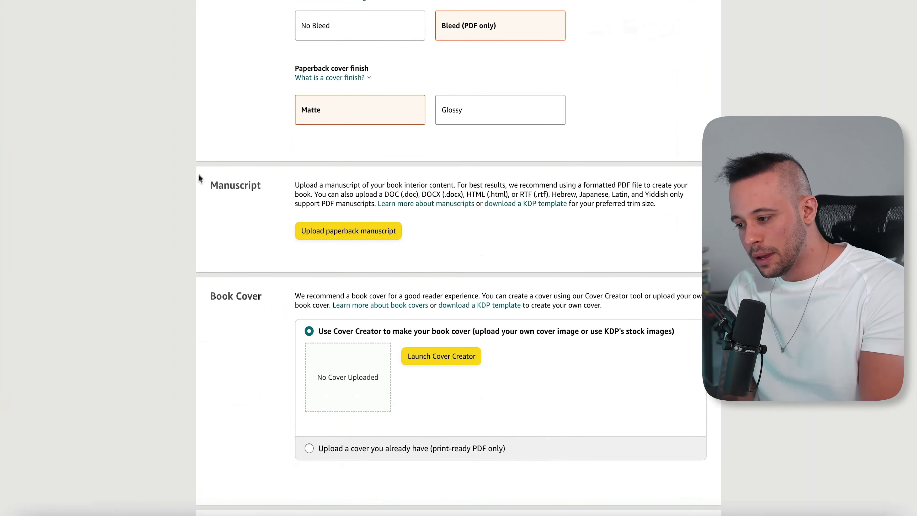
drag(207, 185, 259, 185)
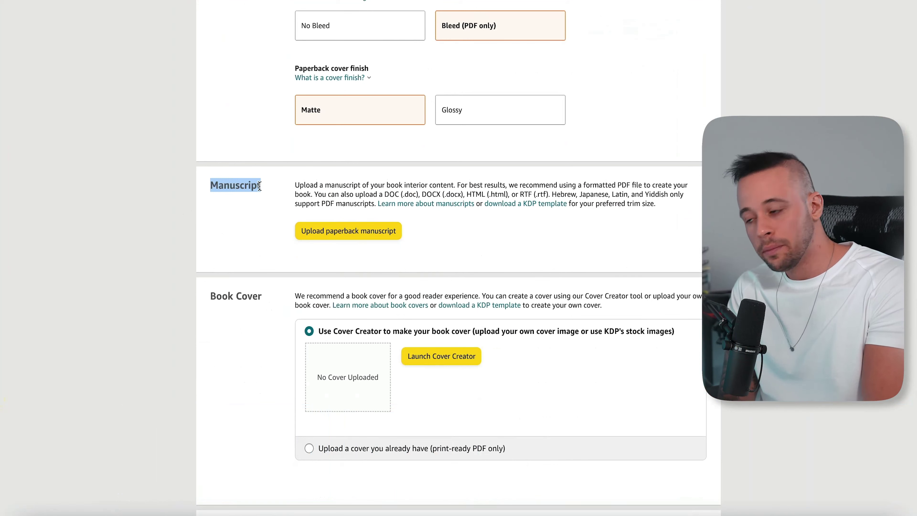
drag(216, 296, 265, 302)
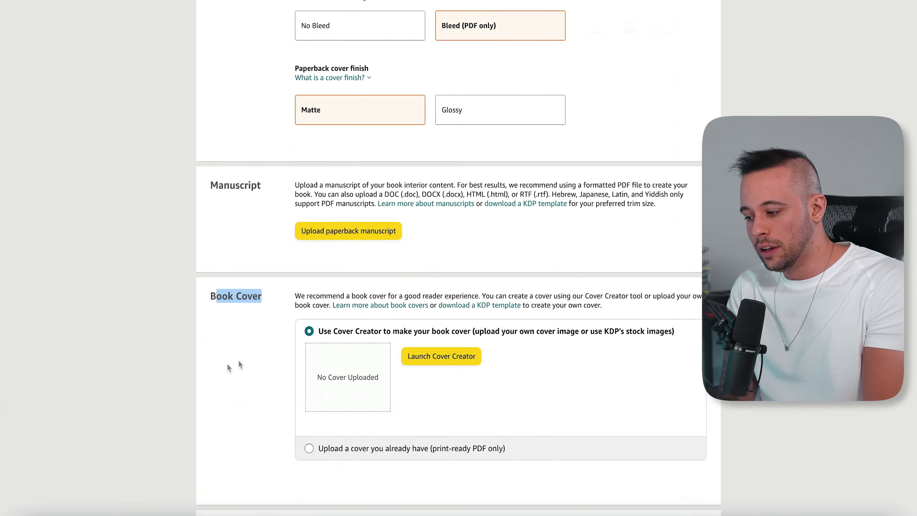
click(179, 379)
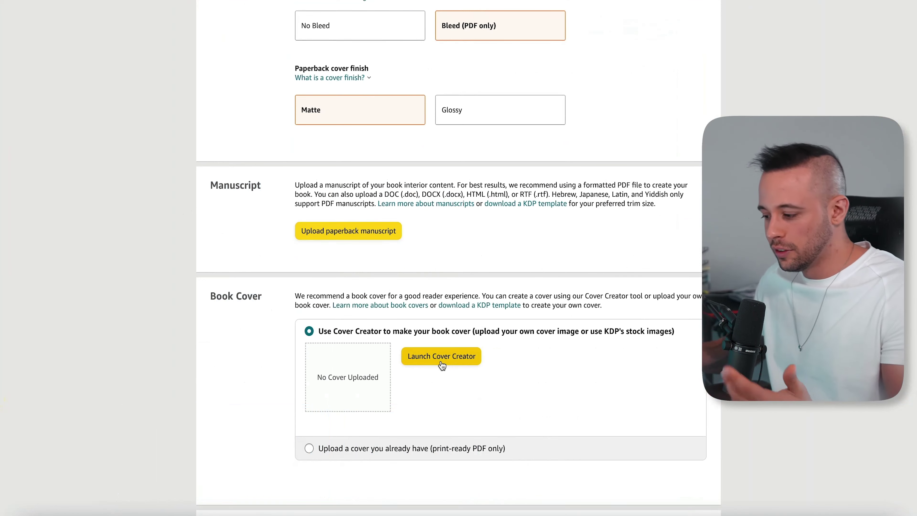
Save the paperback content and continue to the pricing page.
scroll(442, 362, down, 5)
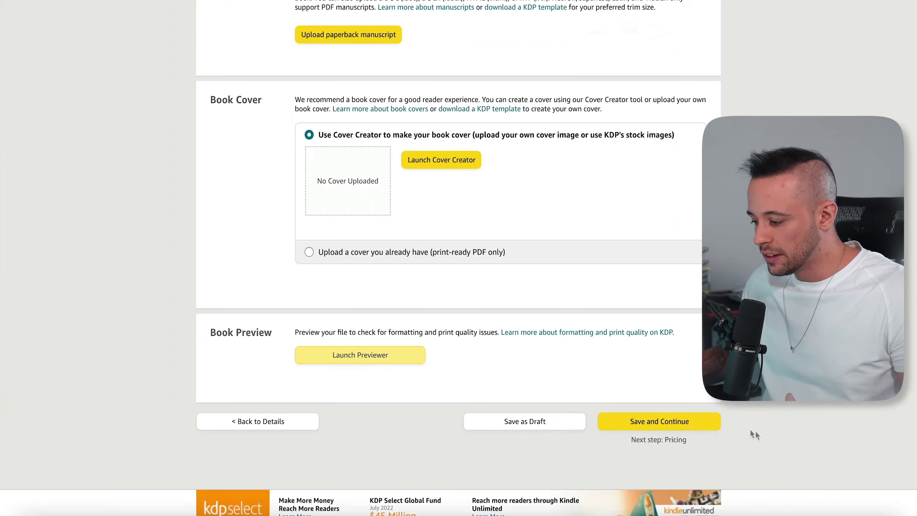
click(686, 421)
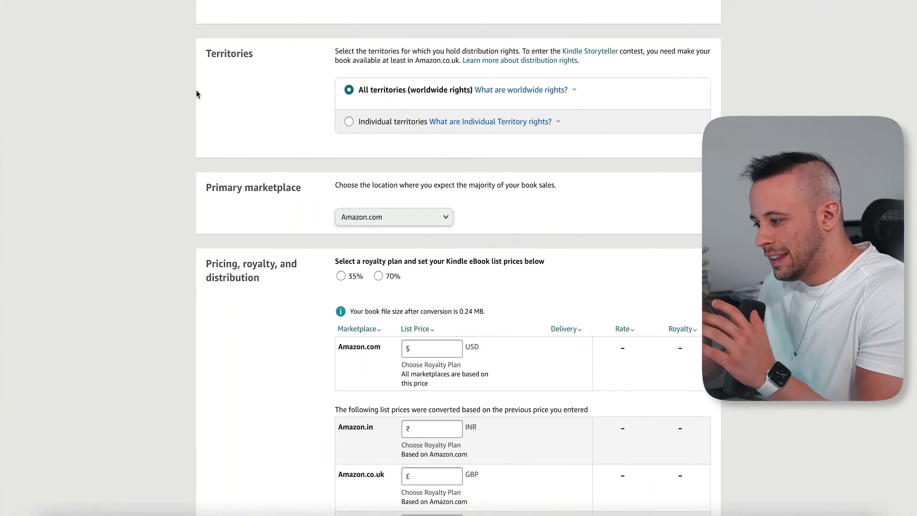
Review the Territories, Primary marketplace and Pricing, royalty, and distribution sections.
scroll(197, 91, down, 8)
scroll(197, 92, up, 6)
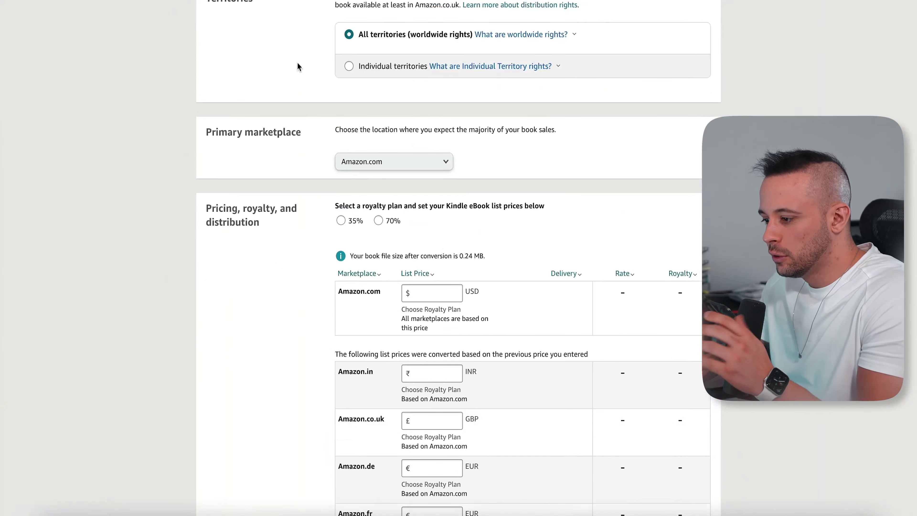
drag(203, 134, 272, 134)
click(285, 140)
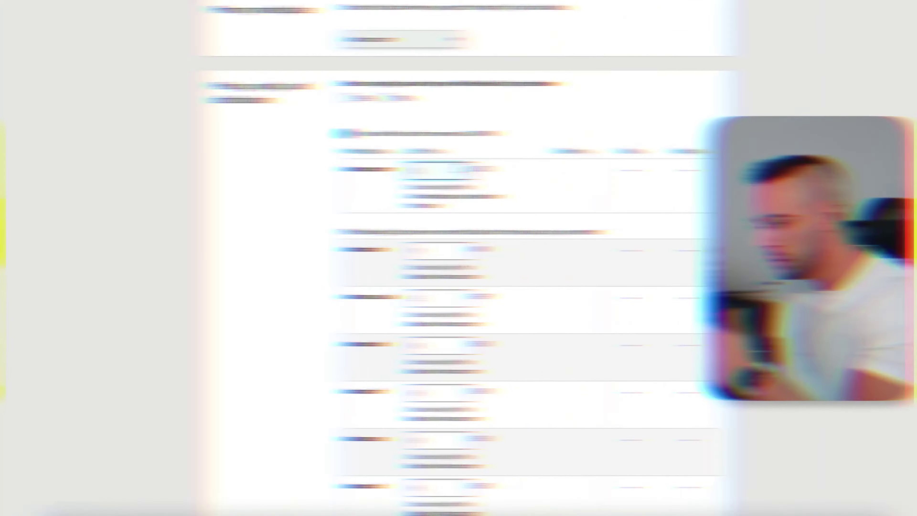
Set the Amazon.com list price to 4.99 USD.
click(449, 168)
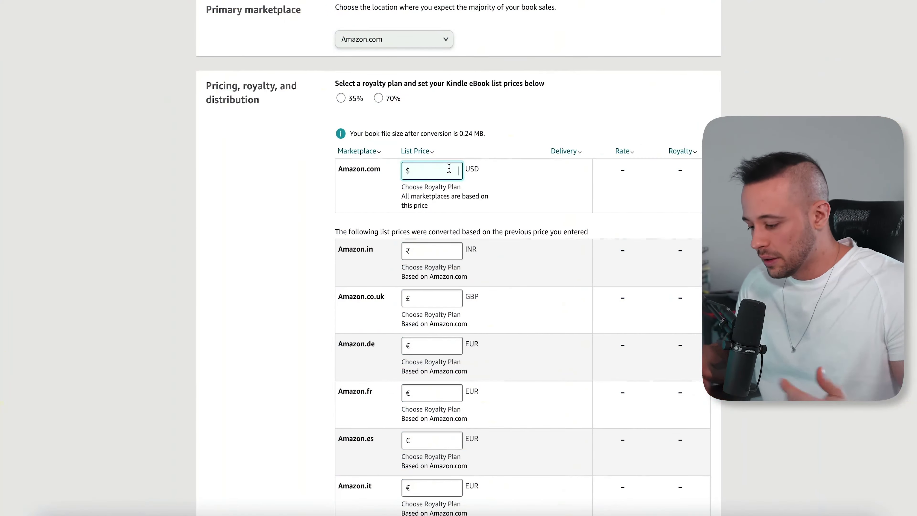
text(4,99)
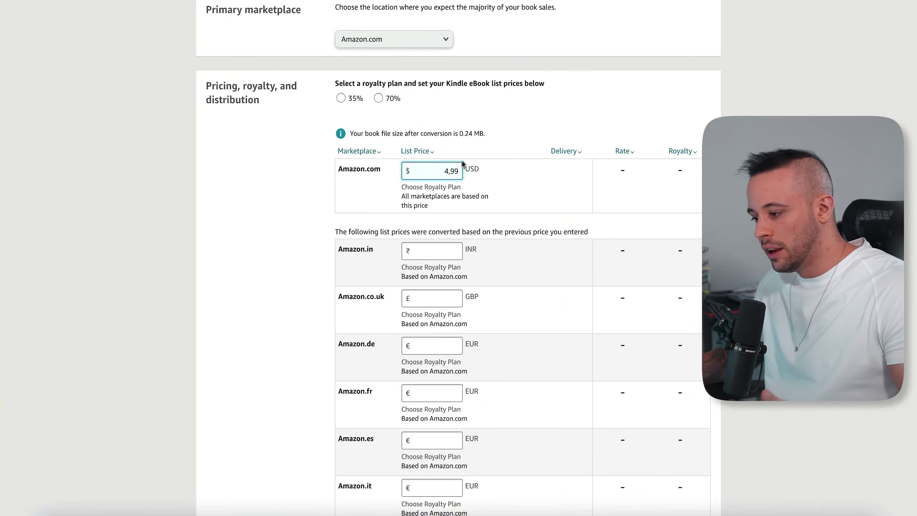
click(387, 166)
Review the converted marketplace prices and royalties, and read in Terms & Conditions how long publication can take.
scroll(303, 260, down, 8)
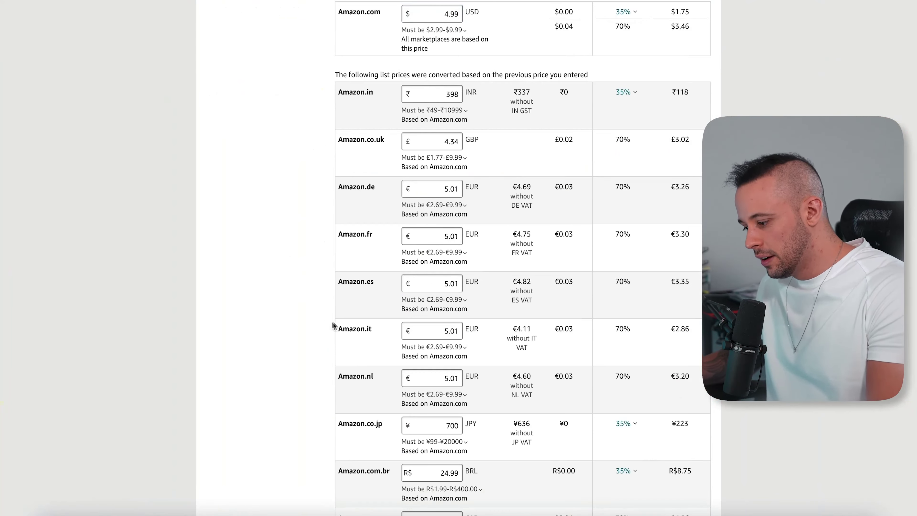
scroll(327, 323, down, 3)
scroll(243, 255, down, 6)
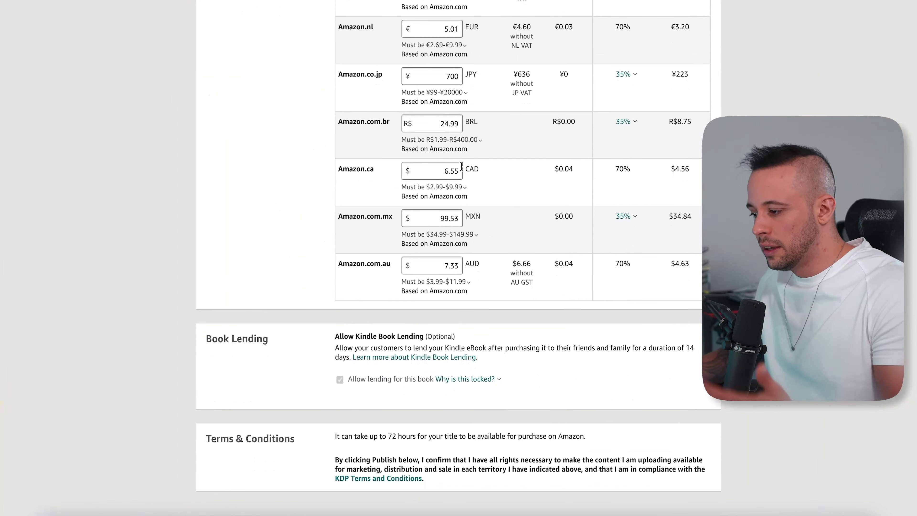
scroll(256, 192, down, 2)
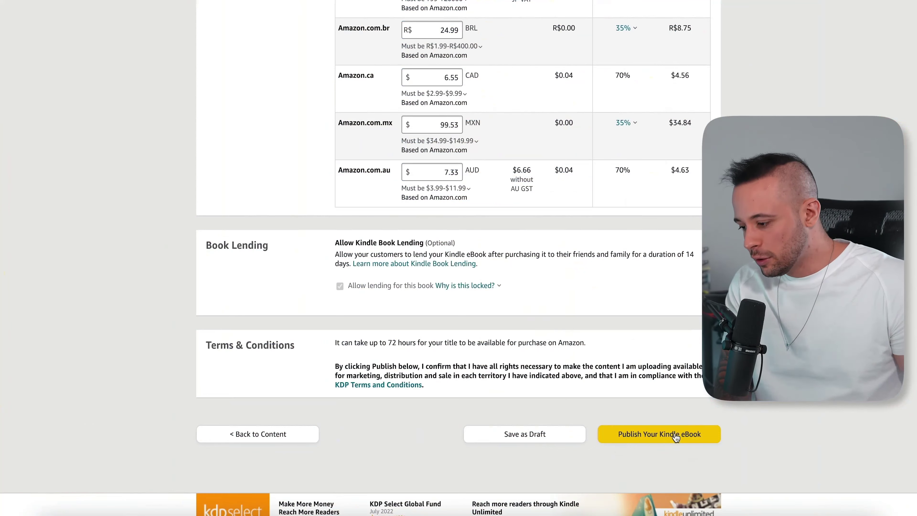
click(408, 342)
drag(335, 342, 577, 341)
click(596, 343)
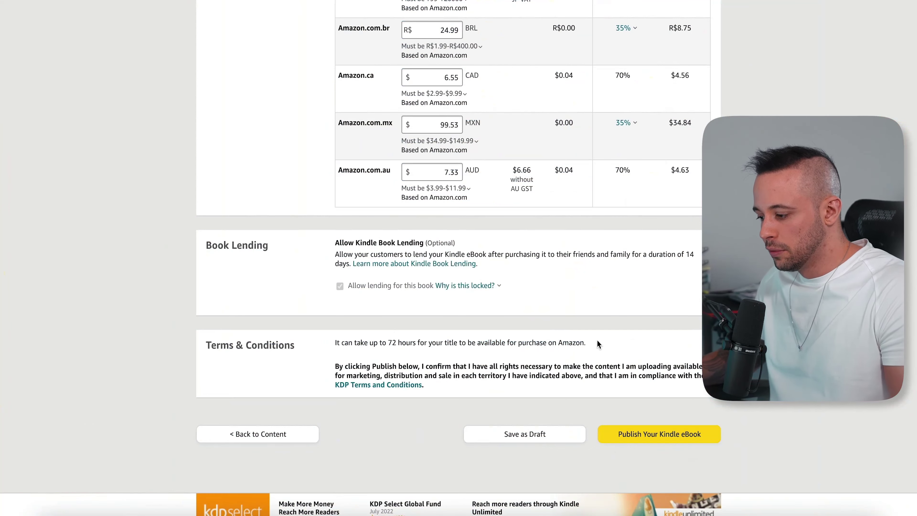